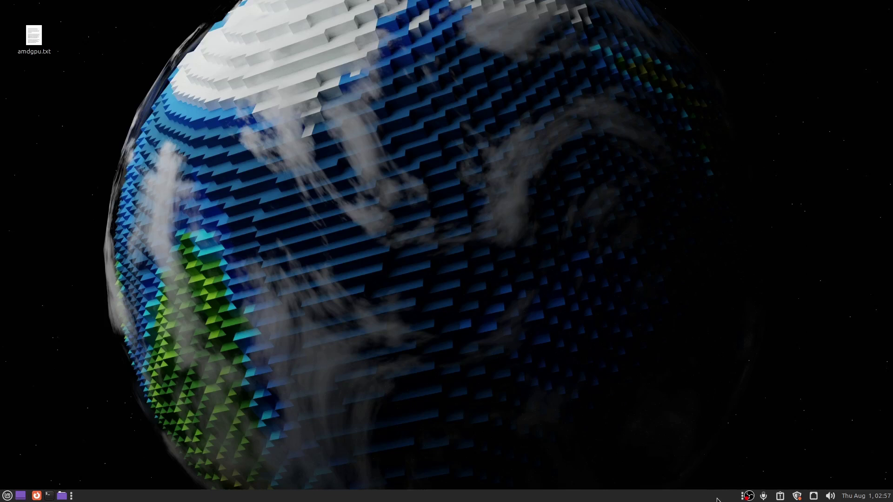
- Add the Hardware Sensors Monitor applet to the bottom panel
right_click(715, 500)
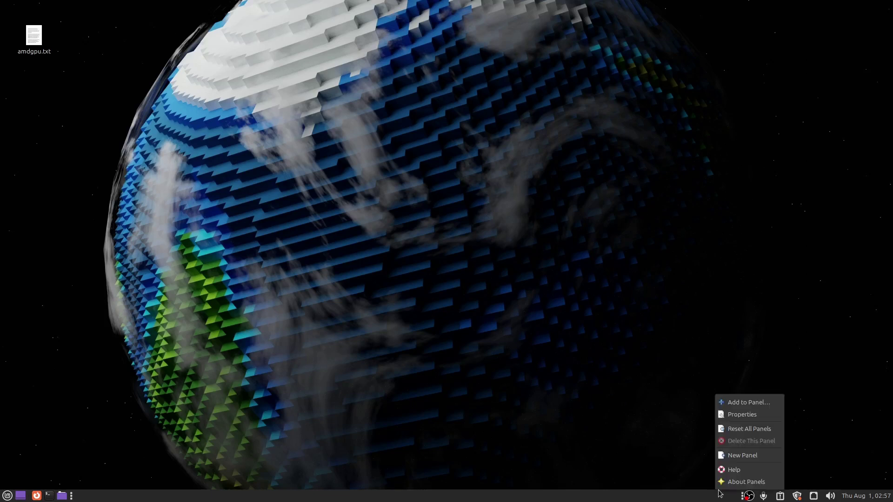
click(757, 400)
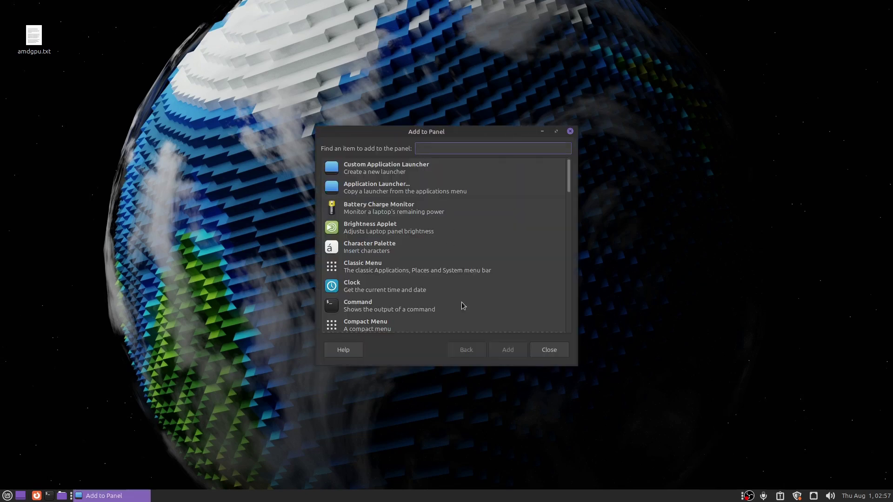
scroll(448, 253, down, 5)
scroll(448, 253, down, 3)
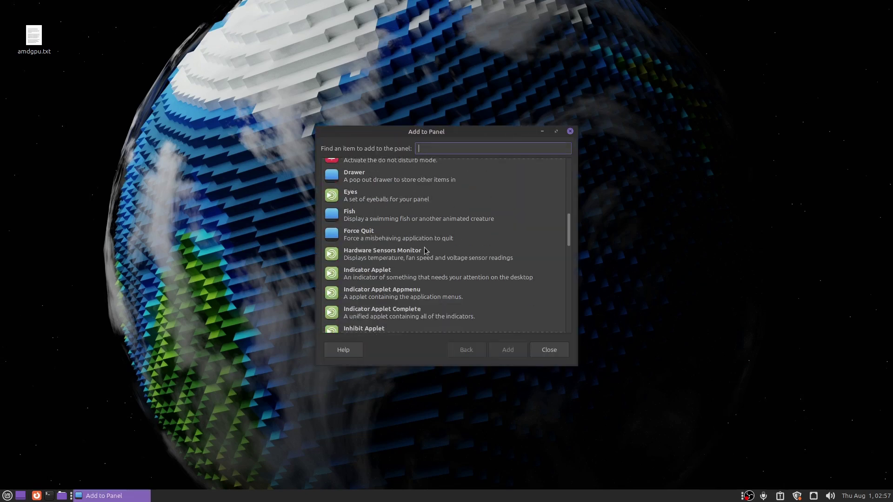
click(425, 253)
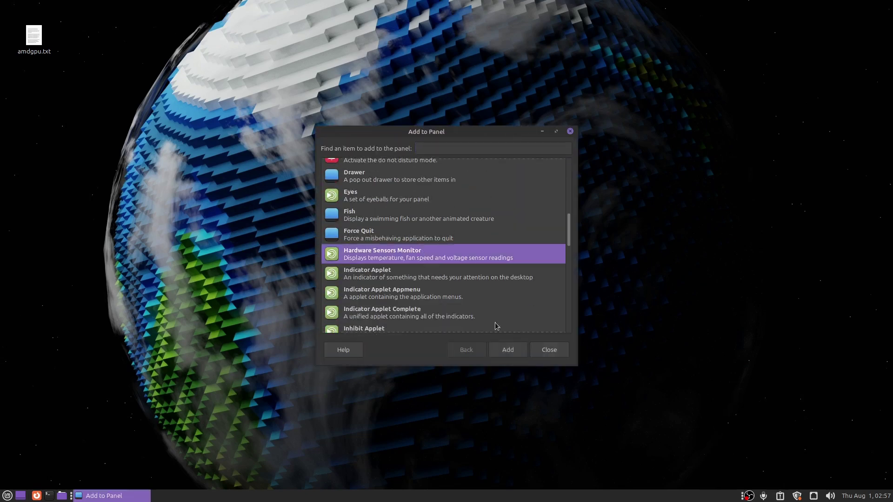
click(508, 350)
- Add the System Monitor applet to the panel and close the applet list
scroll(406, 308, down, 5)
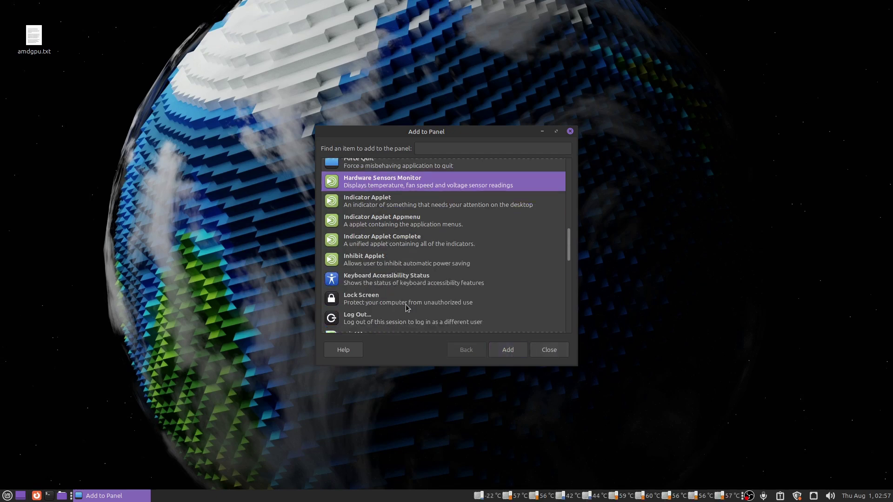
scroll(406, 308, down, 3)
click(401, 300)
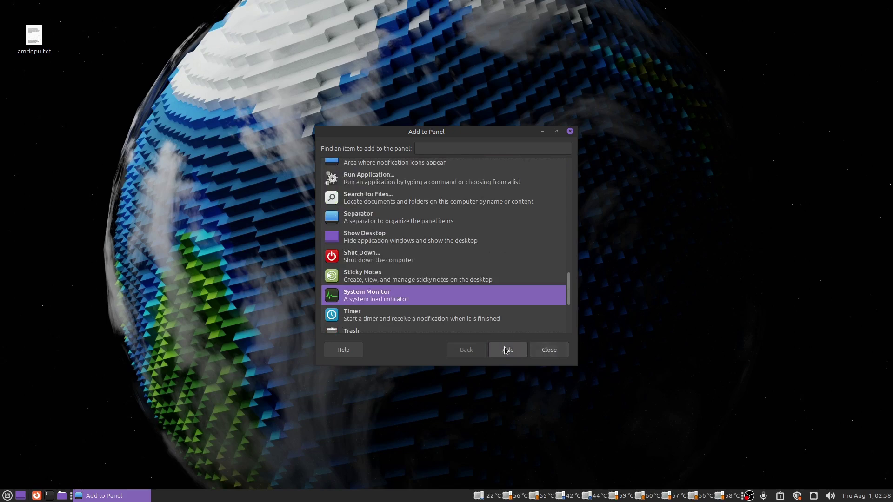
click(508, 349)
click(550, 350)
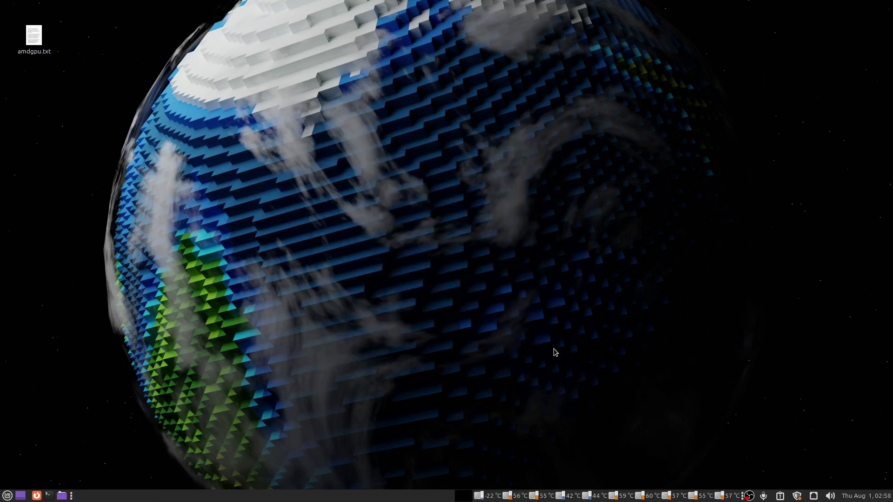
- Open the sensors applet preferences and inspect the udisks2 and i8k sensor groups
right_click(626, 497)
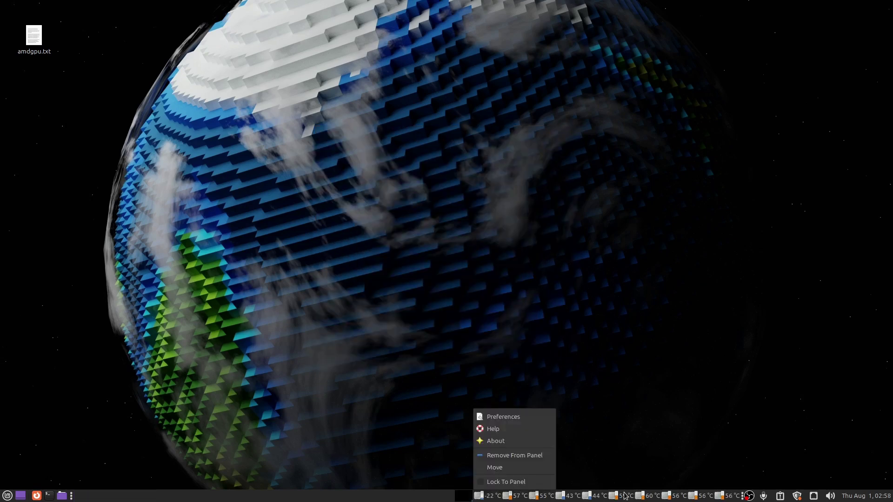
click(519, 412)
click(411, 168)
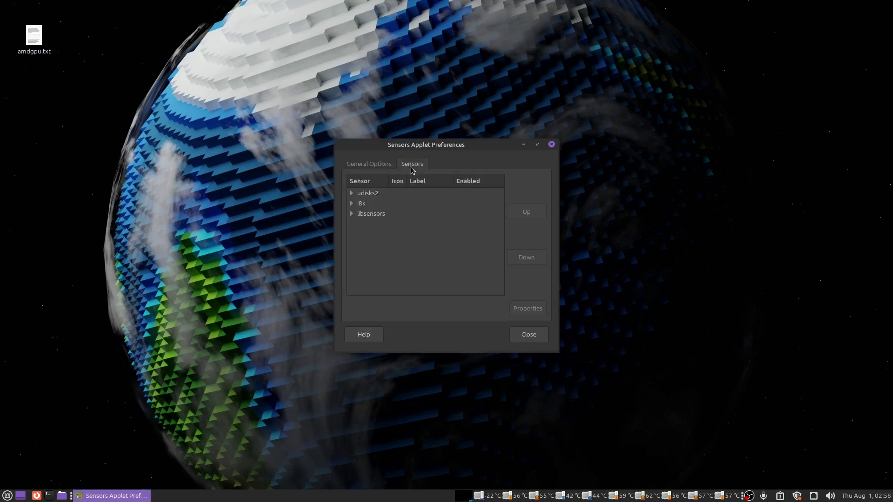
click(352, 193)
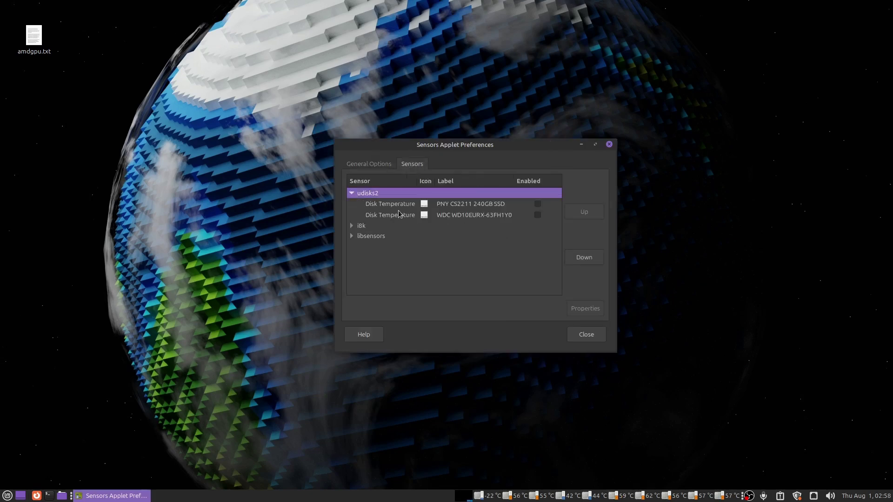
click(352, 193)
click(352, 205)
click(538, 215)
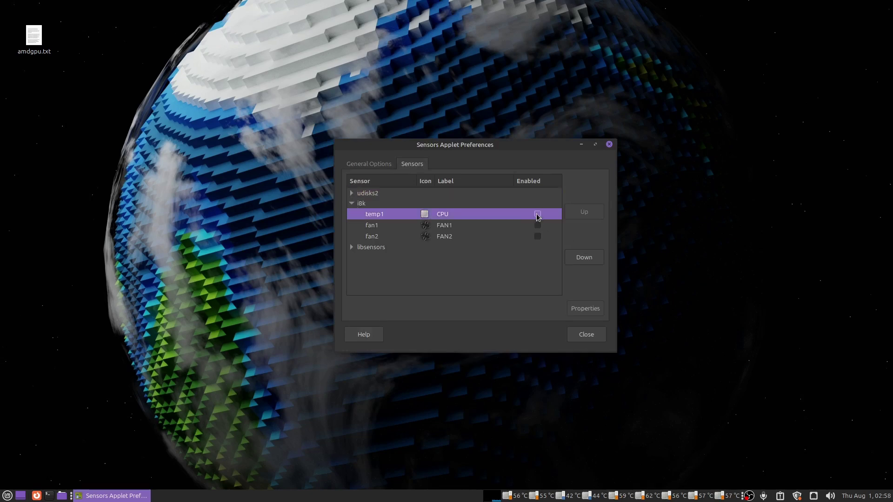
click(352, 204)
- Untick both sets of libsensors Core 0–3 temperatures, then close the preferences
click(351, 214)
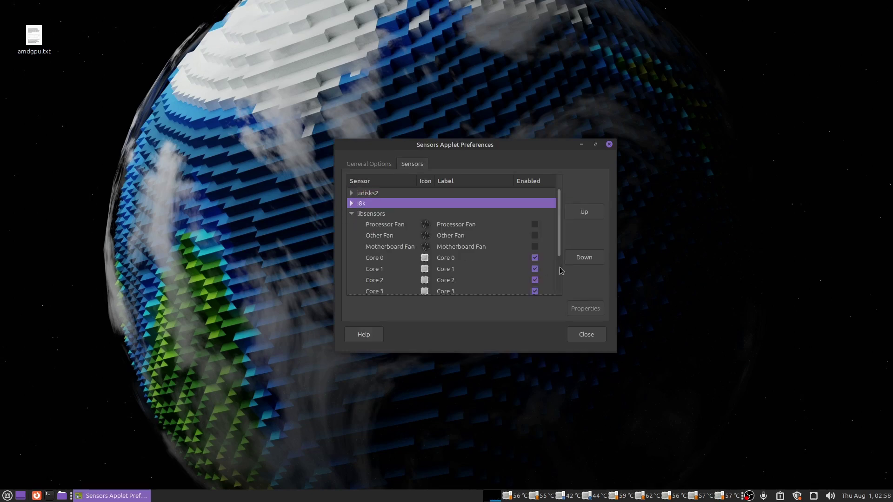
scroll(539, 254, down, 1)
click(536, 224)
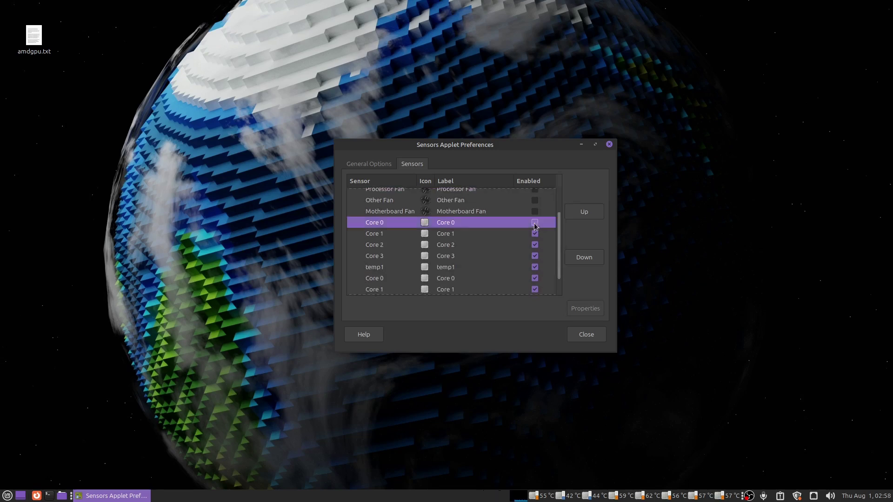
click(536, 234)
click(535, 246)
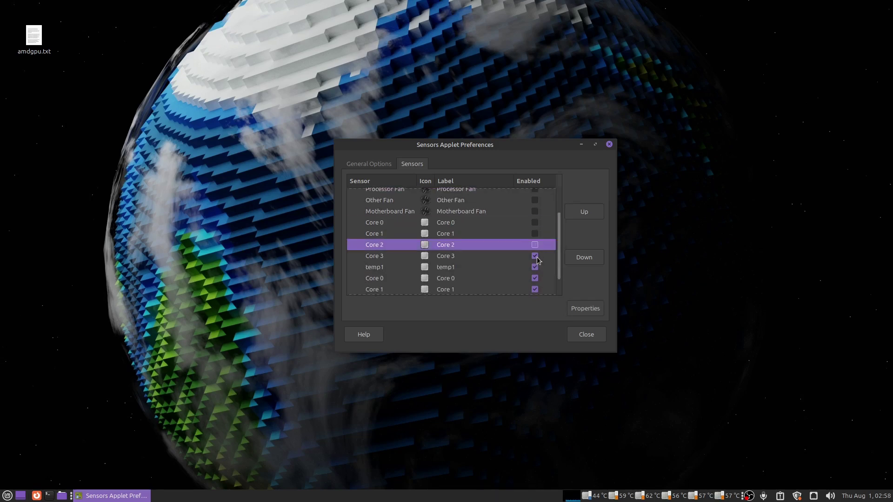
click(535, 256)
click(535, 279)
click(535, 290)
scroll(473, 232, down, 1)
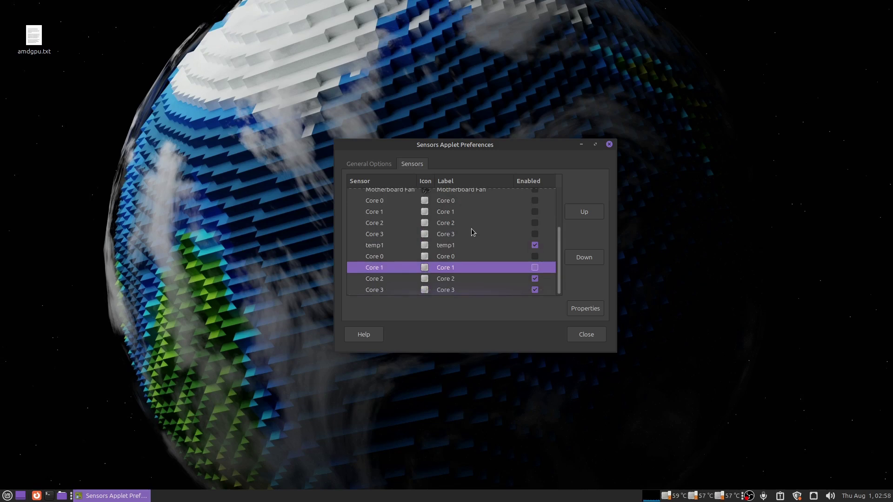
click(535, 278)
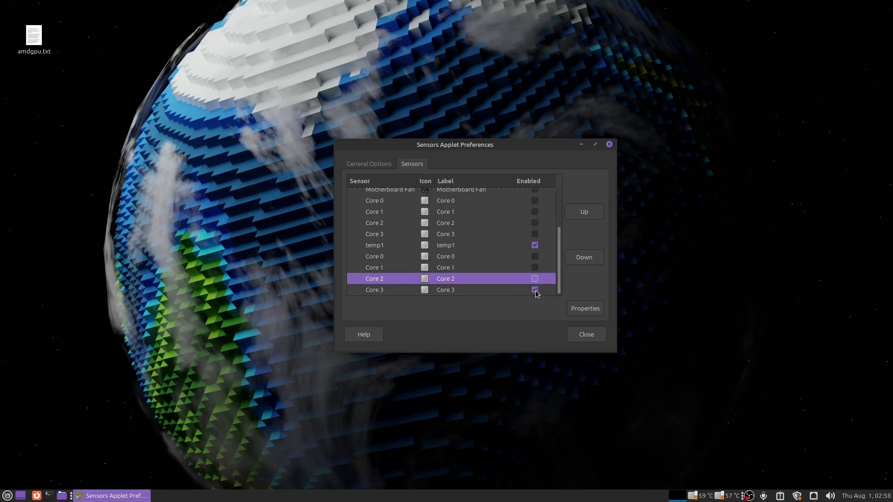
click(535, 289)
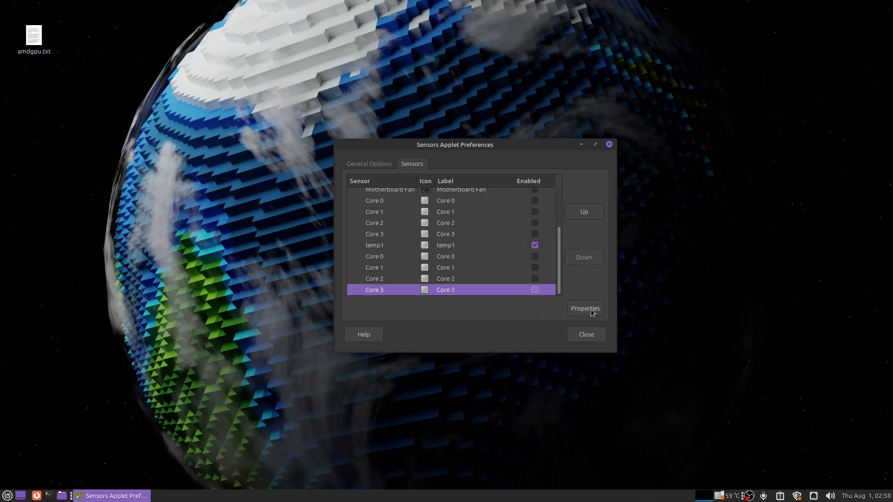
click(589, 336)
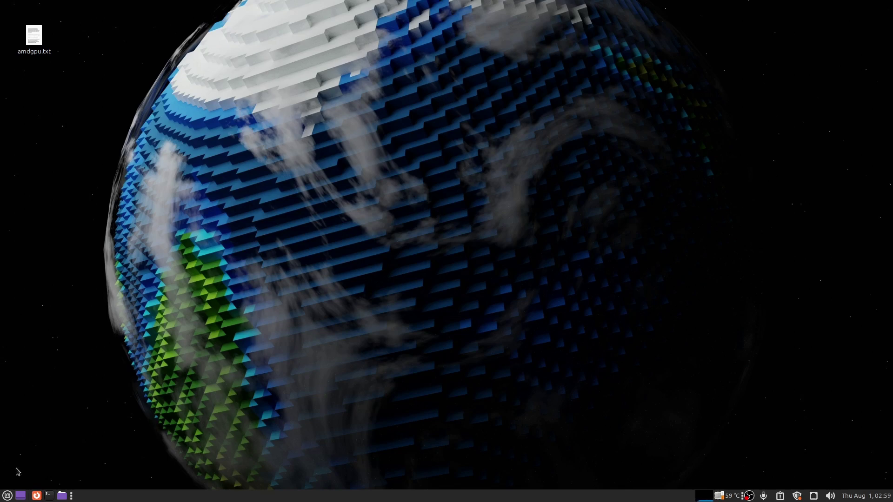
- Run sudo add-apt-repository ppa:radeon-profile/stable in a new terminal, entering the sudo password
click(49, 496)
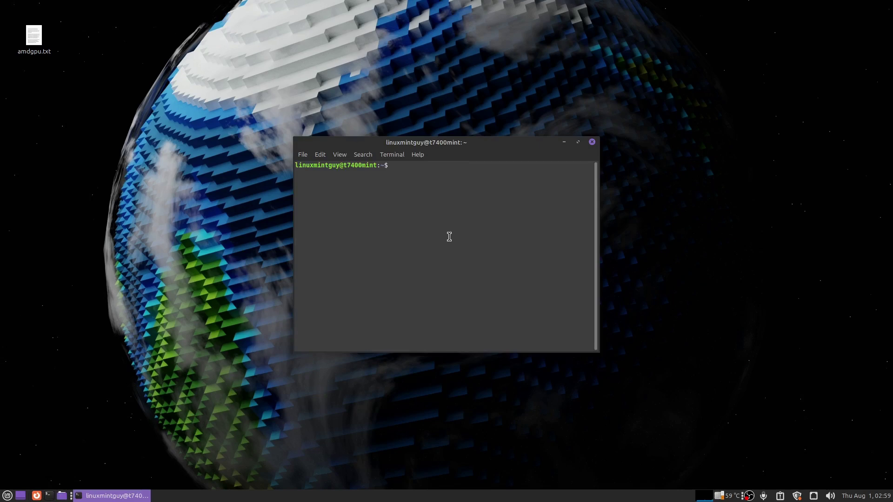
right_click(448, 236)
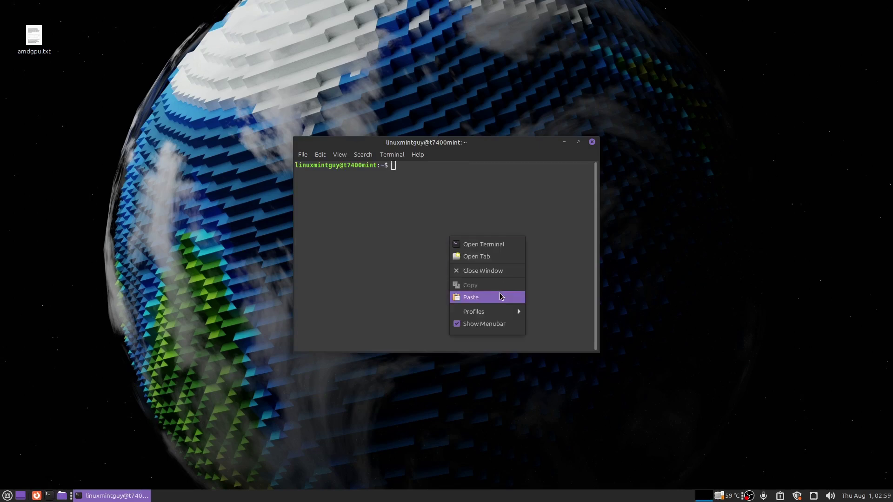
click(504, 295)
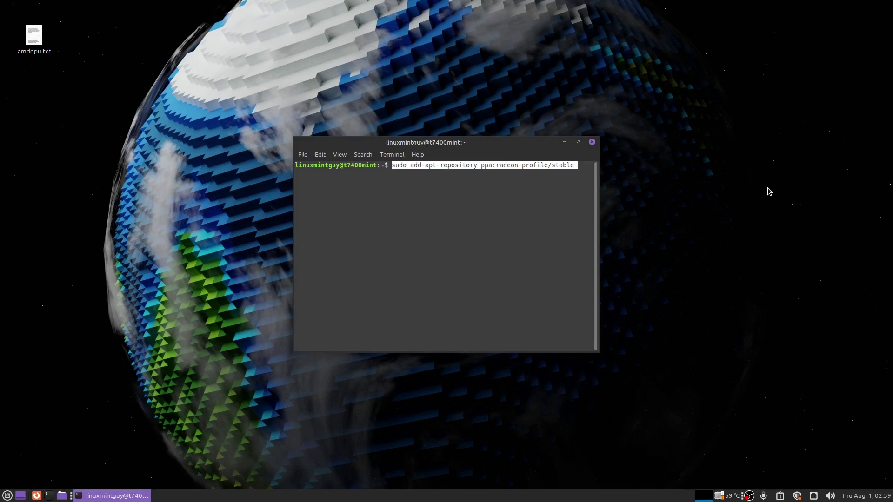
key(Return)
text(*********)
key(Return)
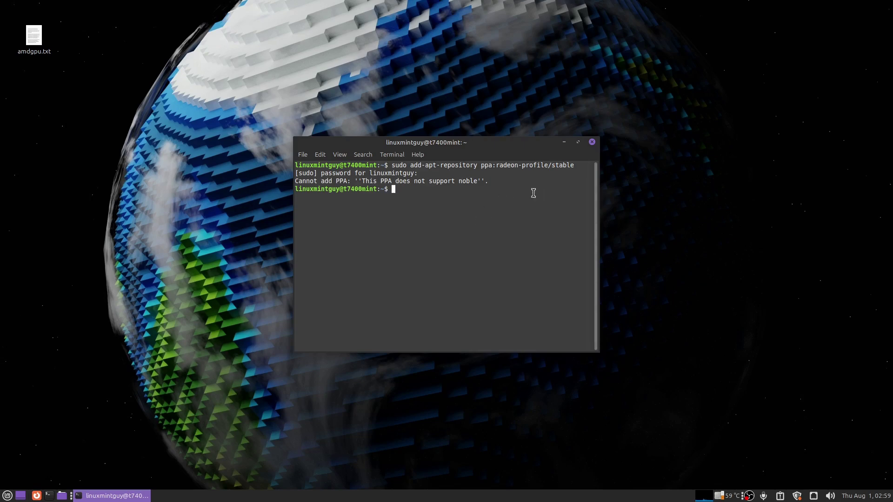
- Close the terminal, search 'lact gitbug' in Firefox, and scroll the LACT GitHub page to its releases
click(592, 143)
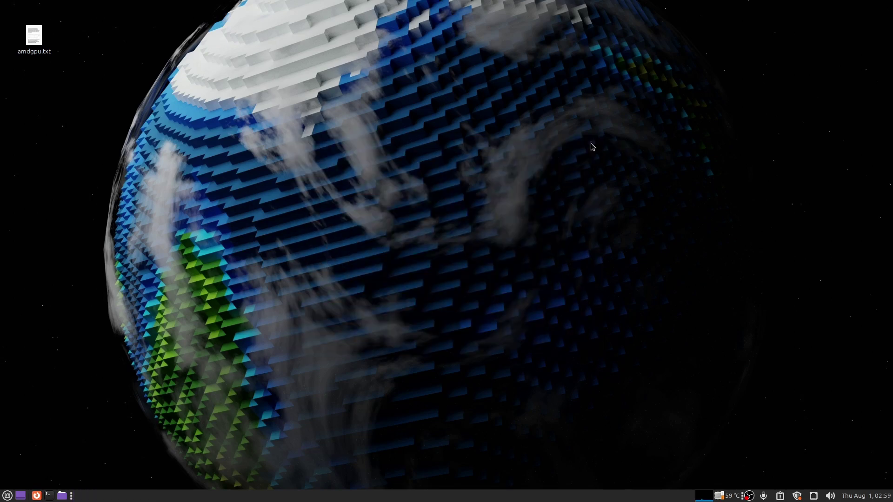
click(36, 496)
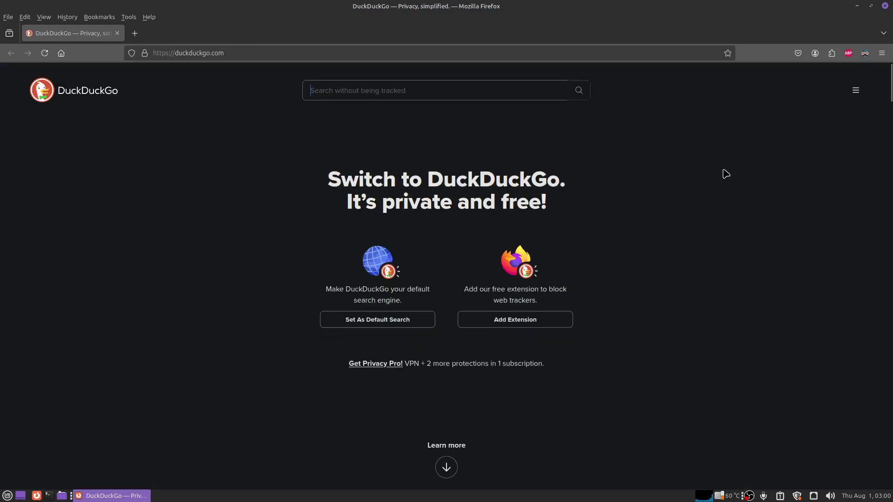
text(lac)
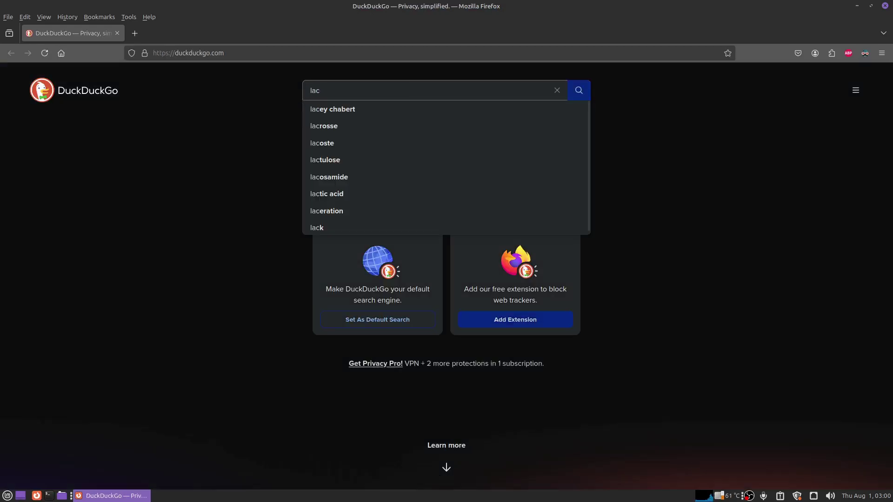
text(t)
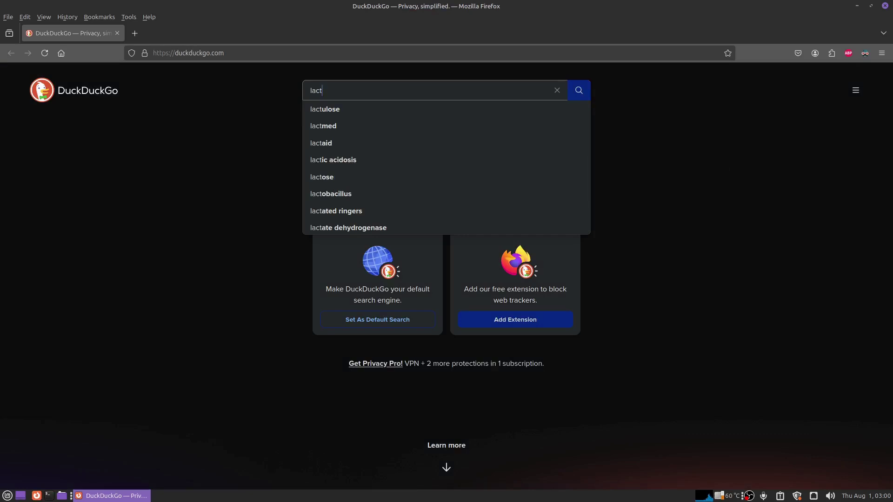
text( gitbug)
key(Return)
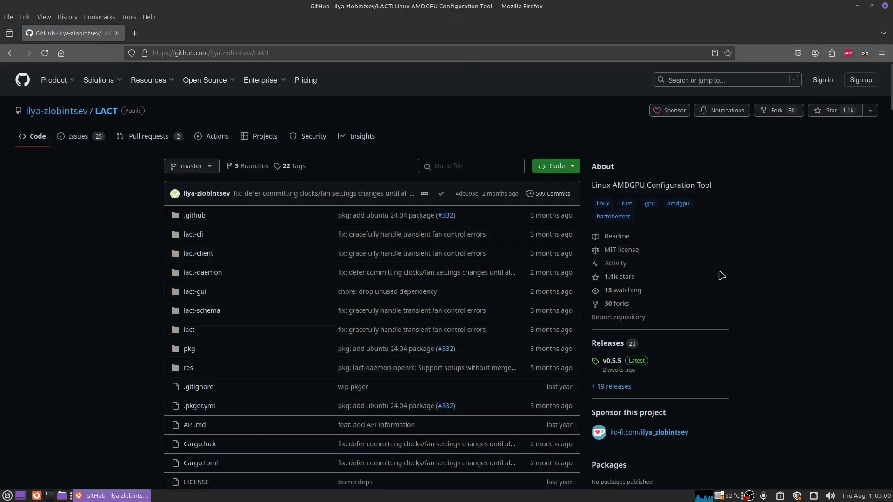
scroll(721, 276, down, 10)
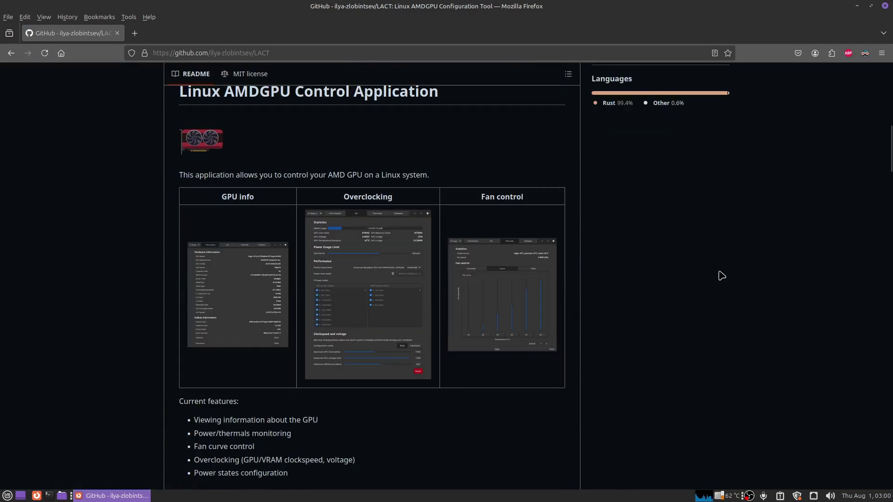
scroll(721, 276, down, 5)
scroll(722, 276, down, 5)
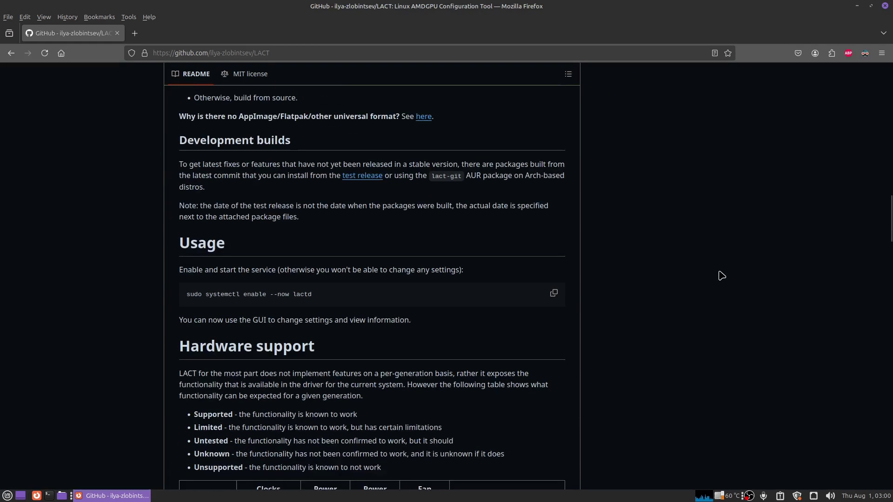
scroll(720, 274, up, 15)
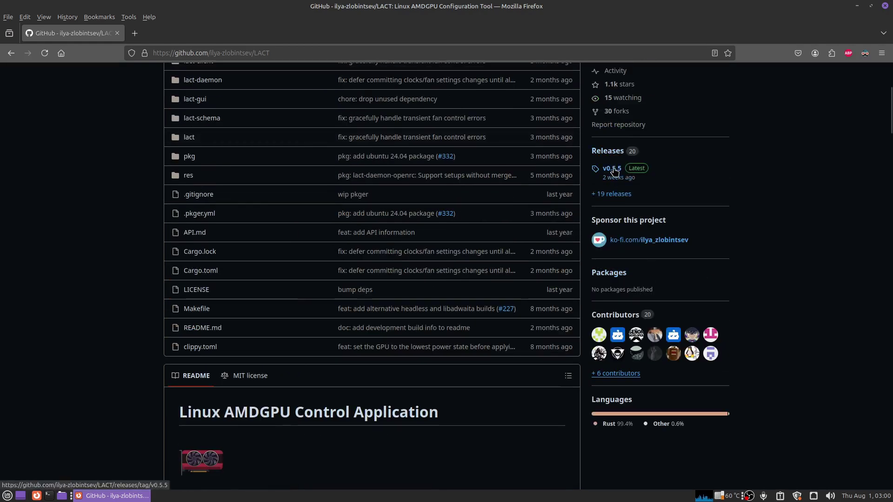
- Download lact-0.5.5-0.amd64.ubuntu-2404.deb from the v0.5.5 release and open it in the installer
click(613, 169)
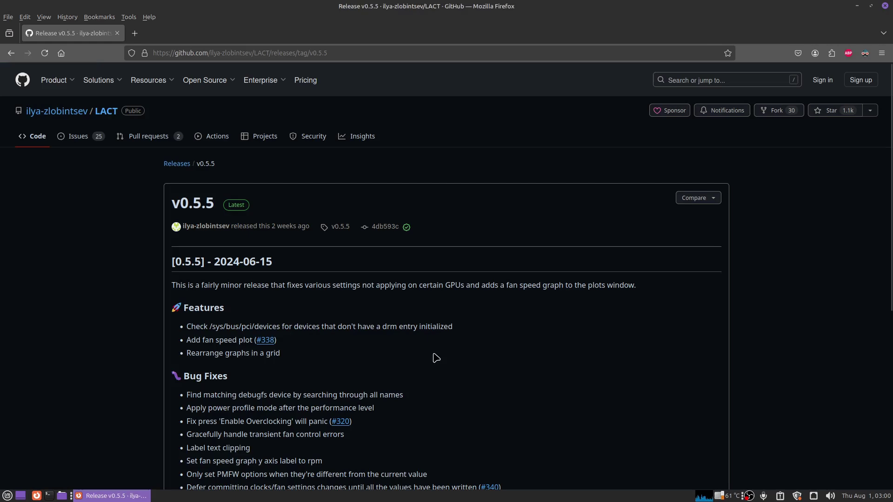
scroll(436, 358, down, 12)
scroll(436, 358, up, 3)
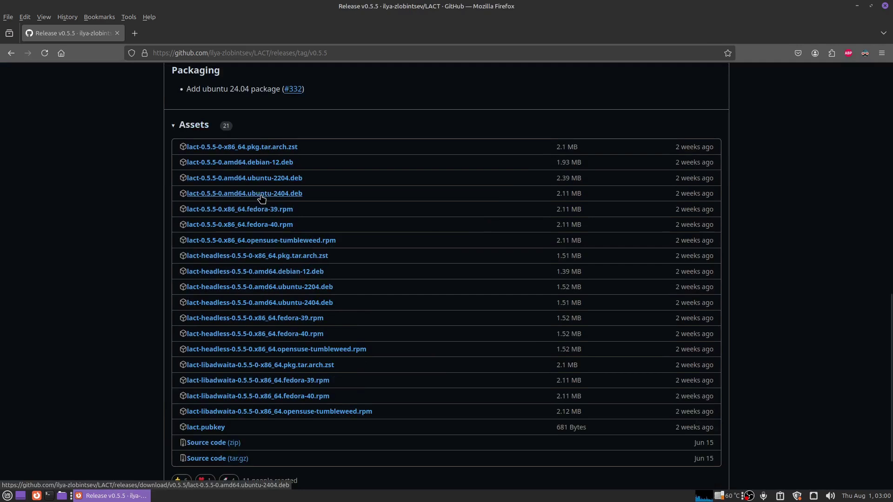
click(260, 197)
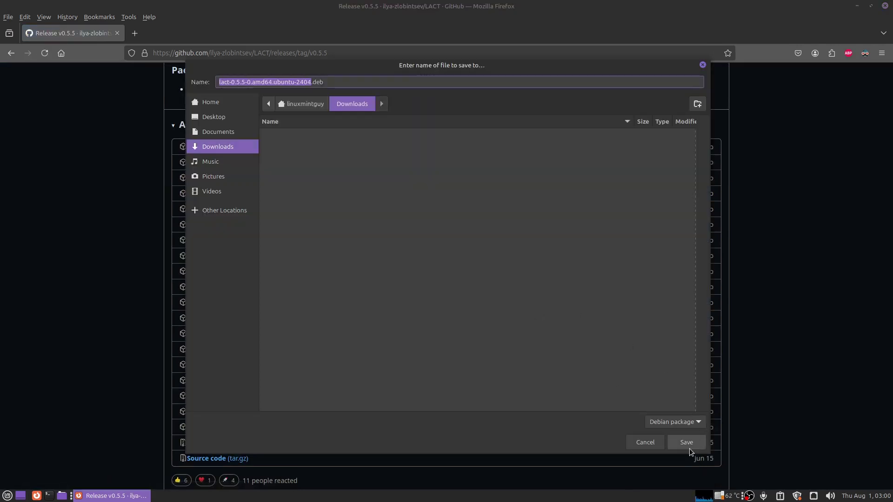
click(687, 442)
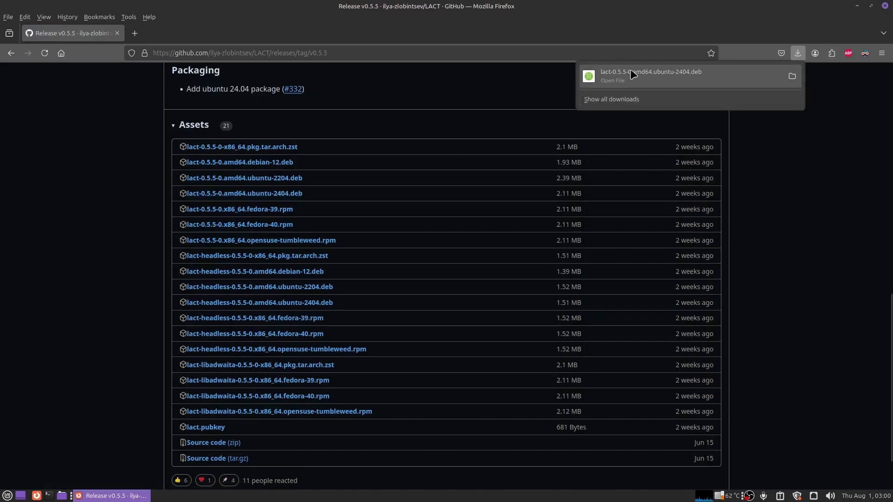
key(Escape)
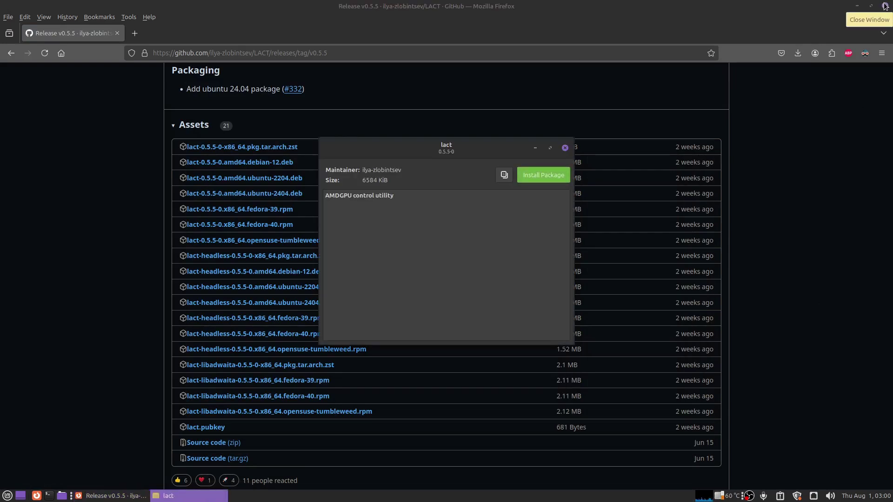
- Close Firefox and install lact 0.5.5-0, authenticating with the administrator password
click(885, 5)
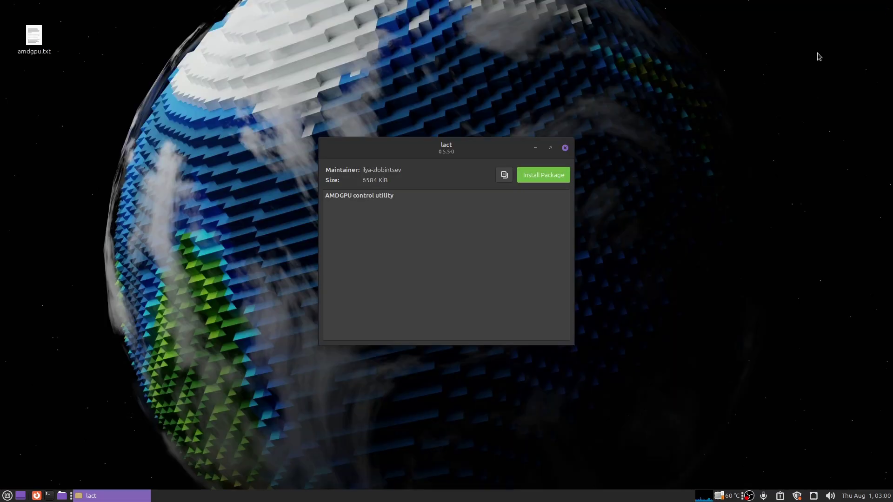
click(550, 180)
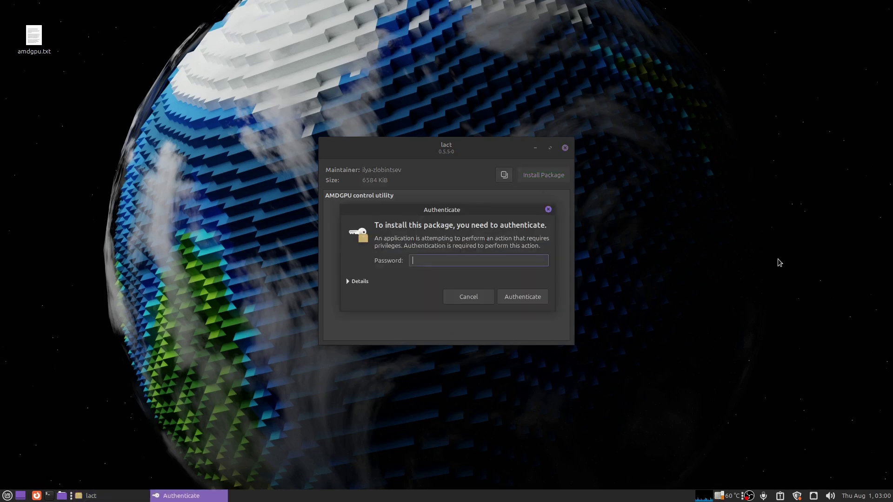
text(••)
key(Return)
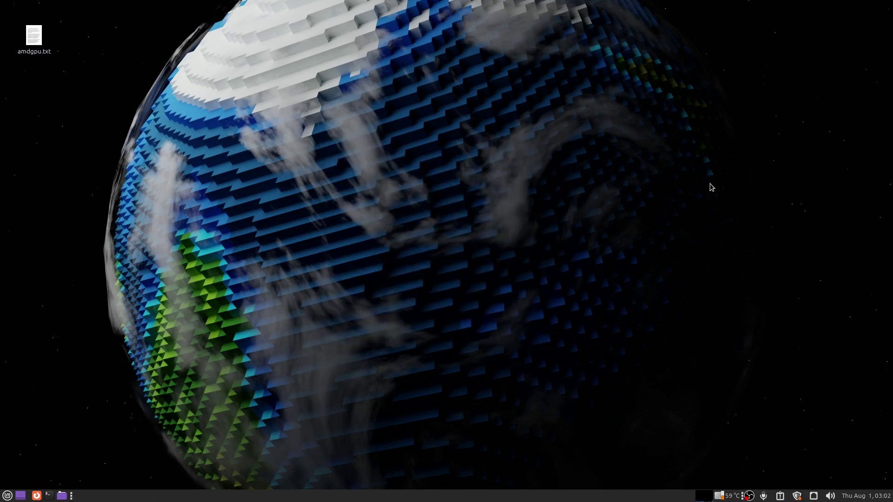
- Launch LACT and copy the 'sudo systemctl enable --now lactd' command from its Daemon info notice
click(8, 496)
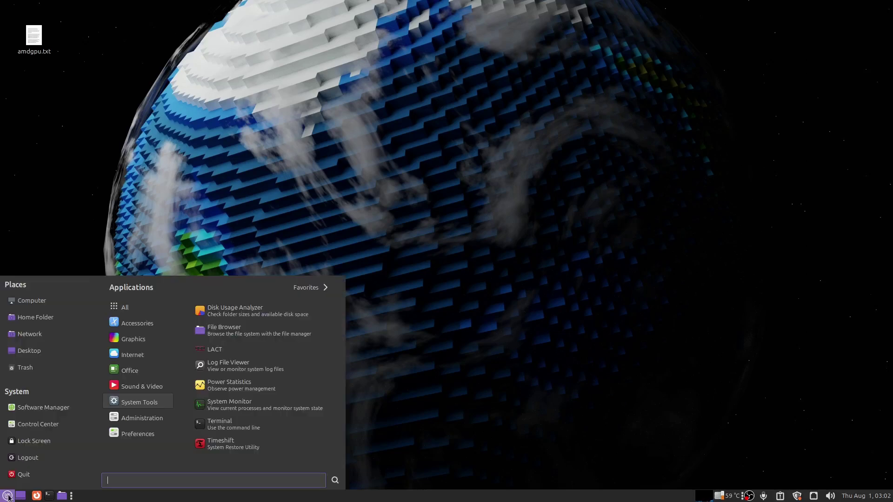
click(229, 350)
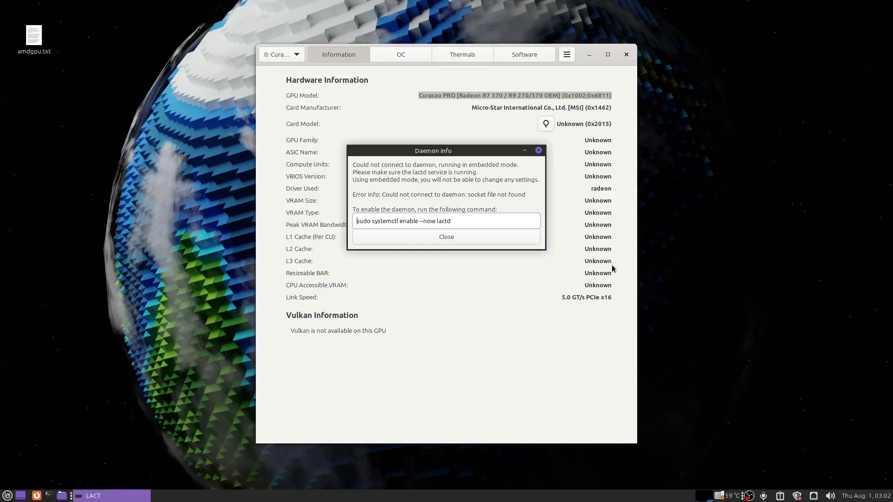
triple_click(406, 219)
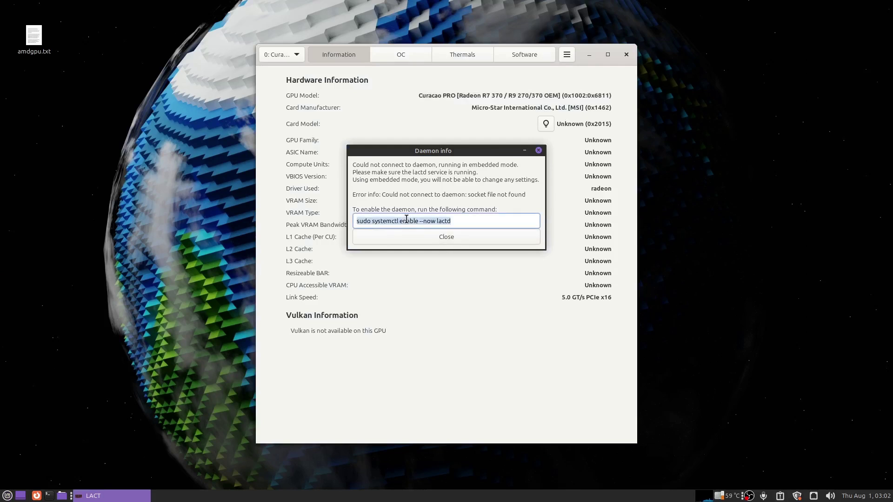
right_click(407, 223)
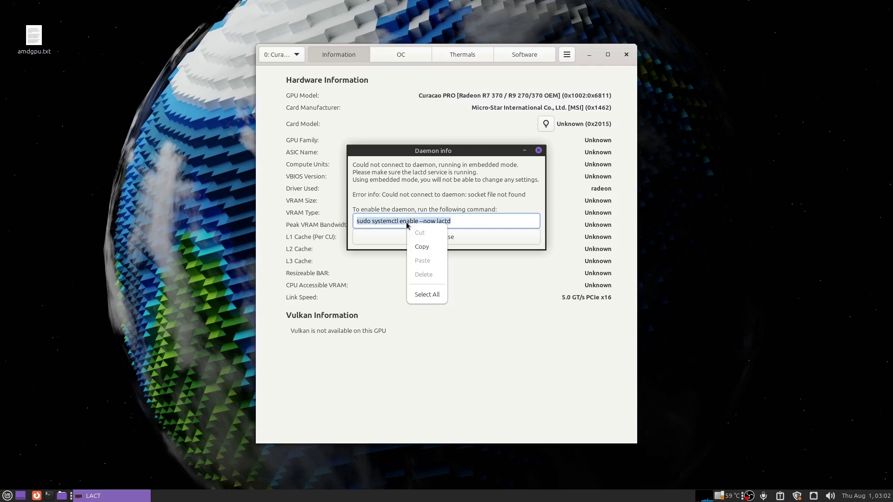
click(427, 248)
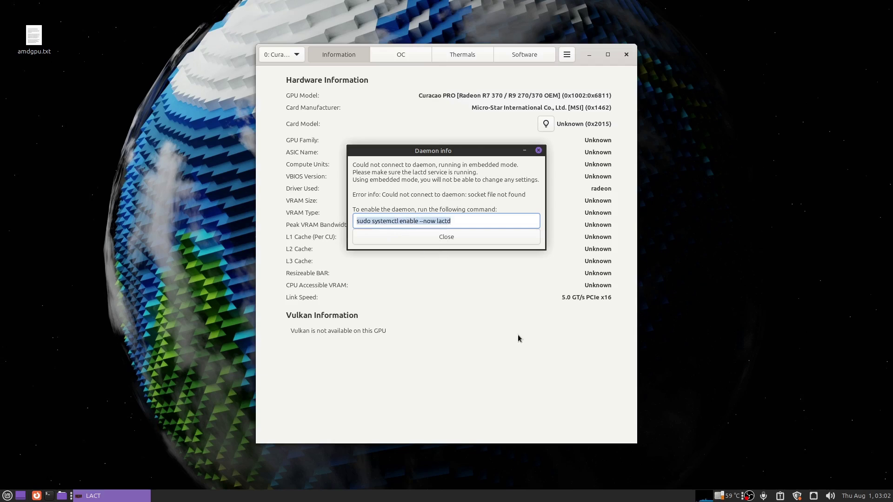
key(super)
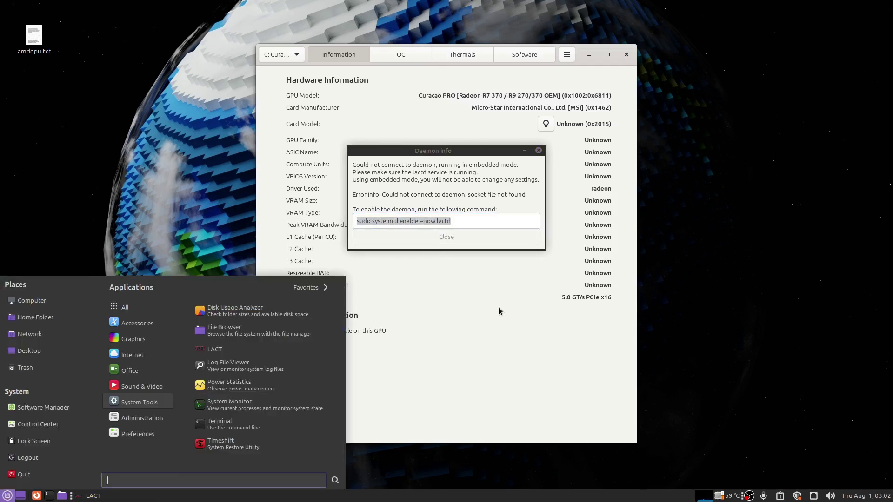
- In Startup Applications, disable Blueman Applet, mintwelcome, Print Queue, NVIDIA Prime, System Reports and Update Manager
text(star)
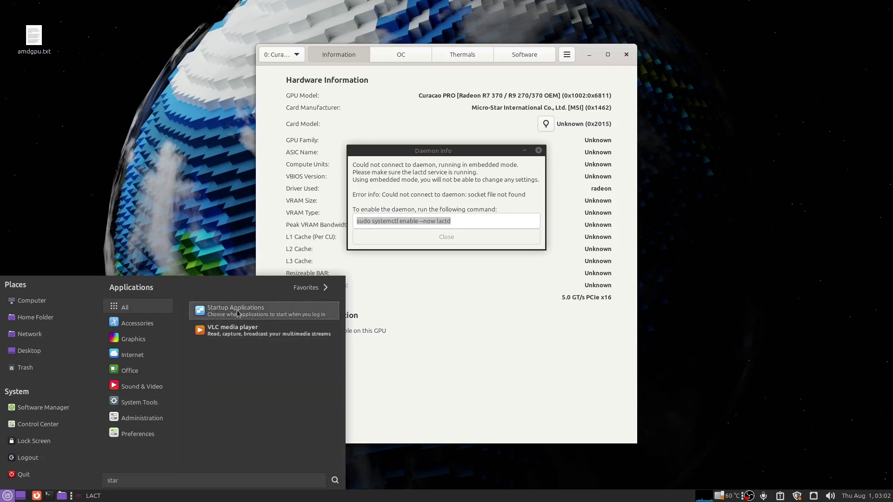
click(238, 313)
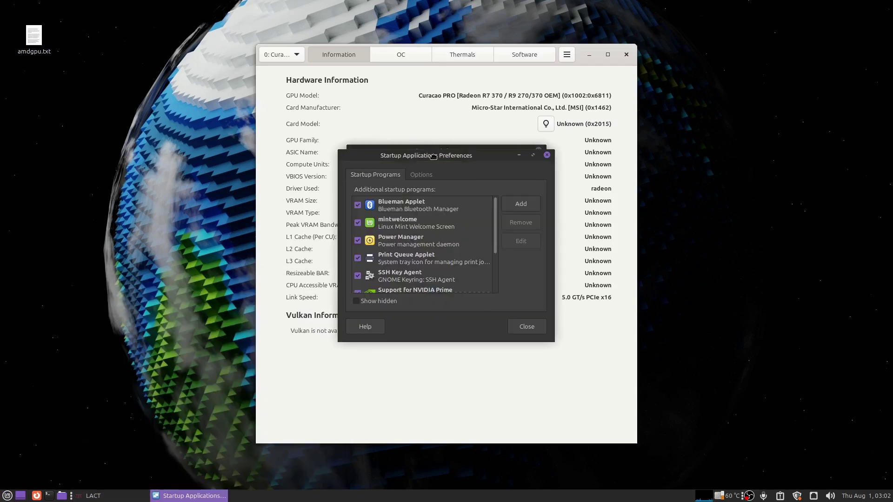
drag(433, 157, 684, 132)
click(610, 180)
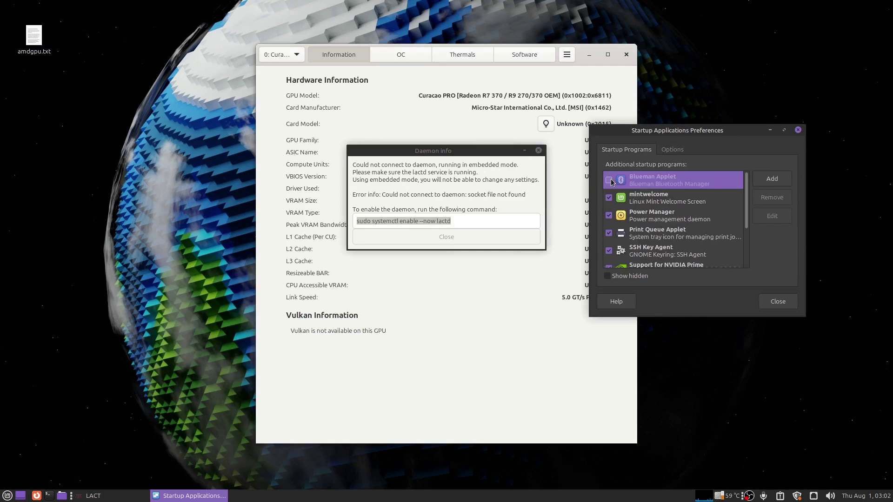
click(609, 198)
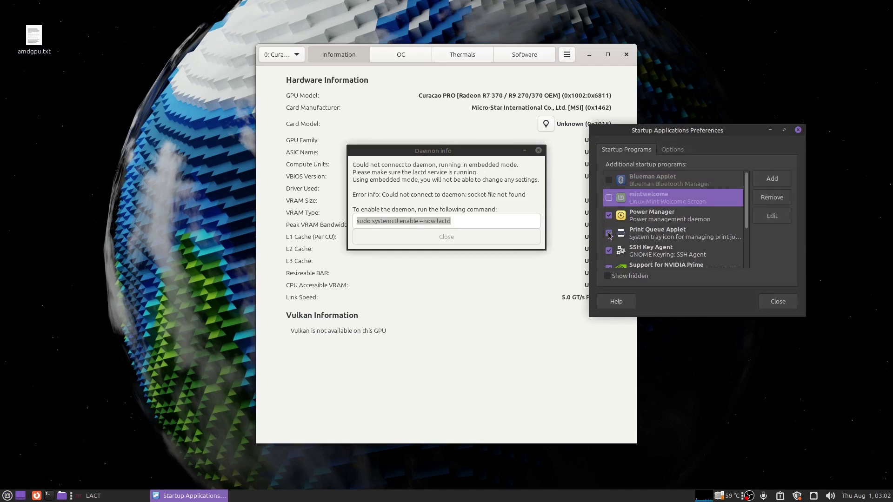
click(609, 233)
scroll(687, 219, down, 2)
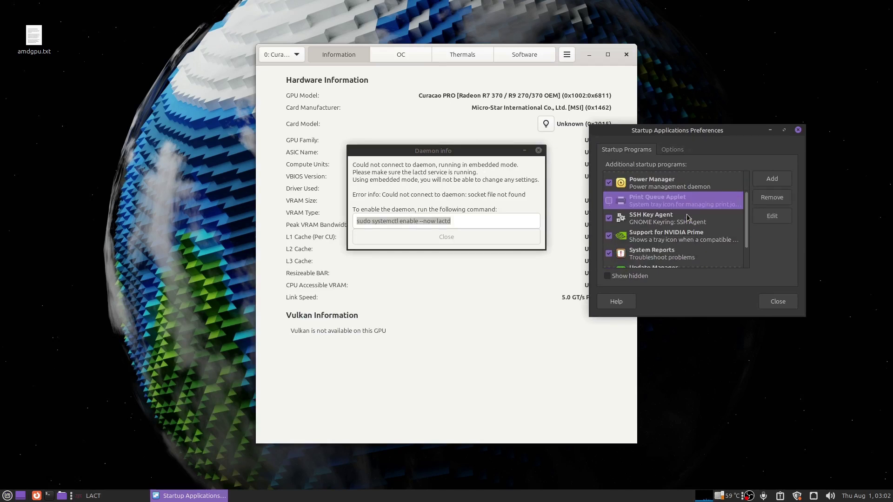
click(609, 237)
scroll(610, 237, down, 2)
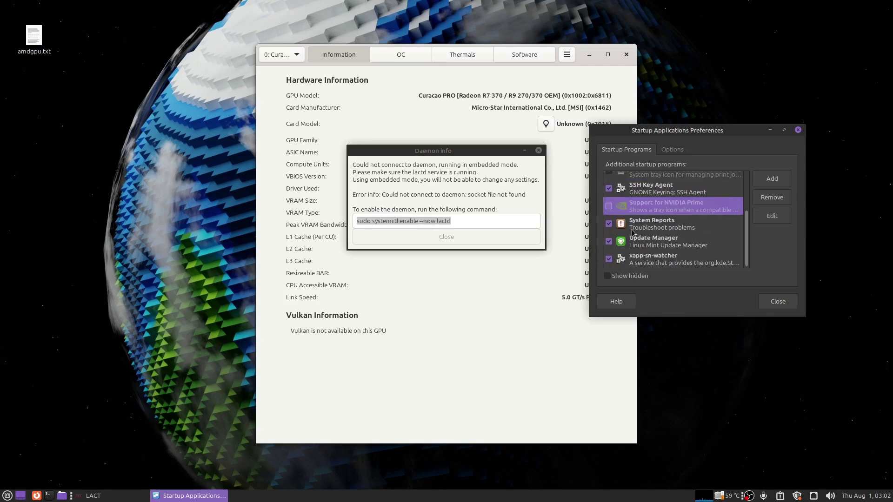
click(609, 224)
click(610, 241)
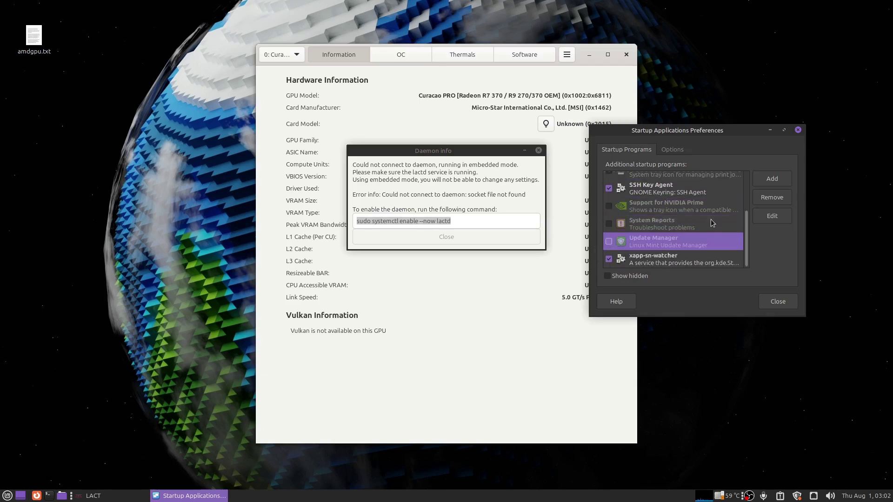
scroll(710, 223, up, 3)
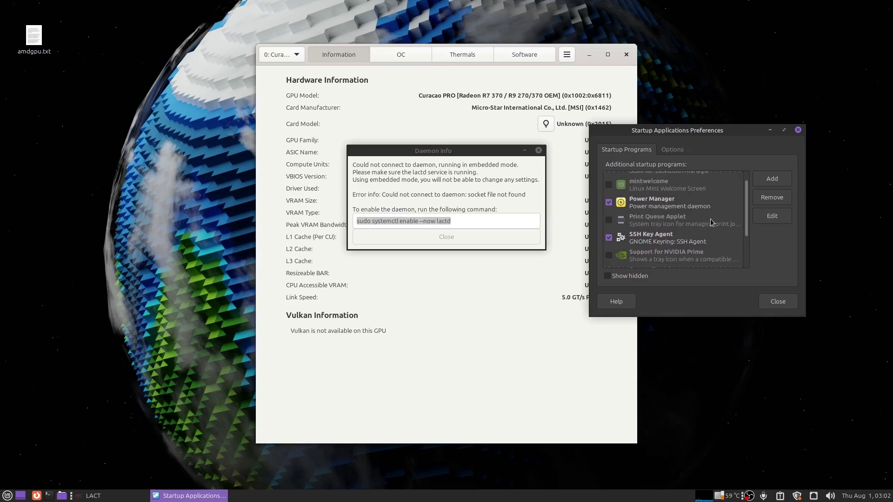
scroll(712, 223, up, 1)
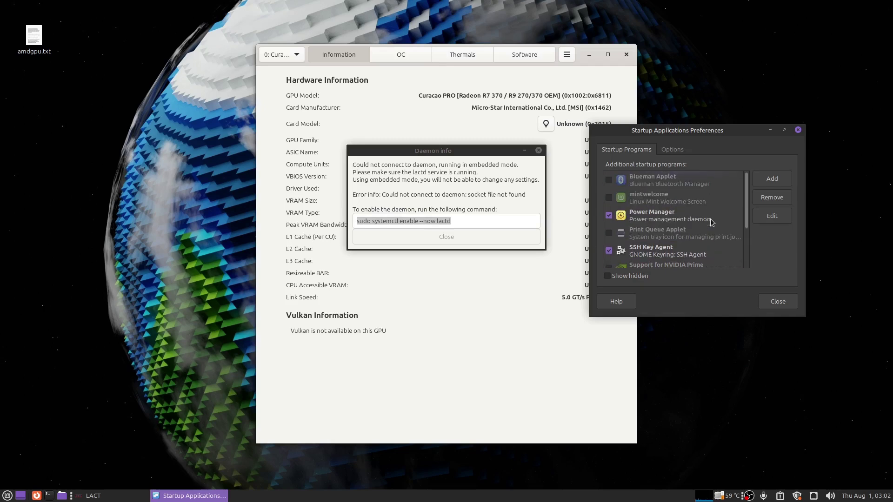
- Add a 'LACT Daemon' startup entry running the pasted lactd command with a 30-second delay
click(772, 180)
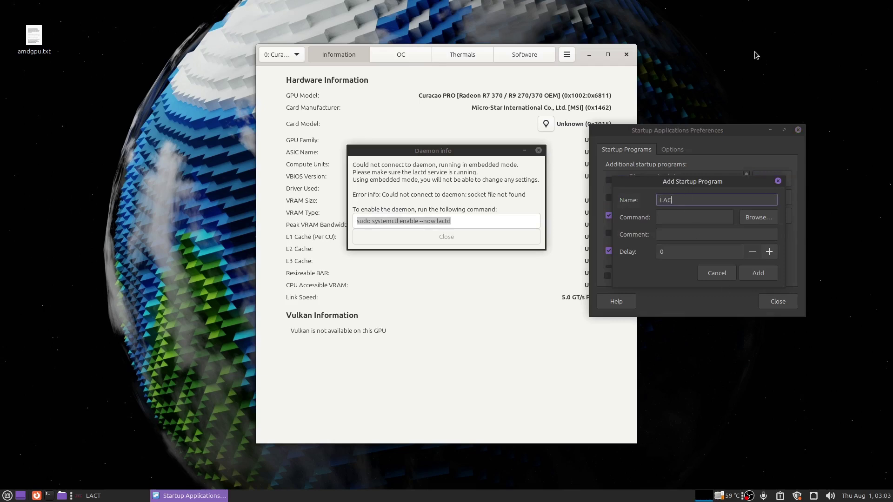
text(LACT Daemon)
double_click(681, 250)
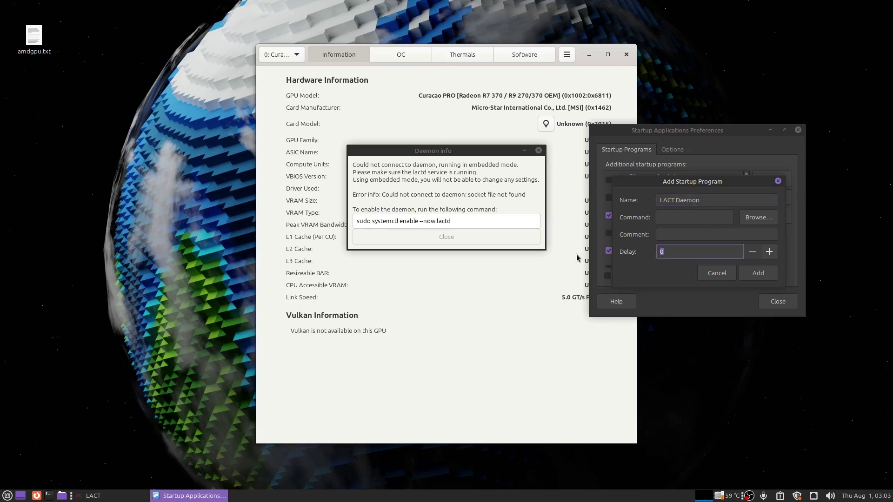
text(30)
click(685, 217)
right_click(684, 218)
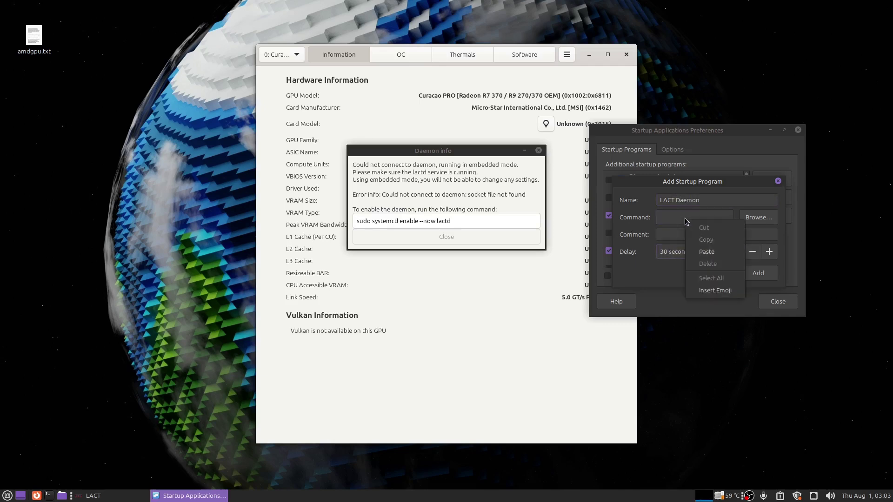
click(710, 252)
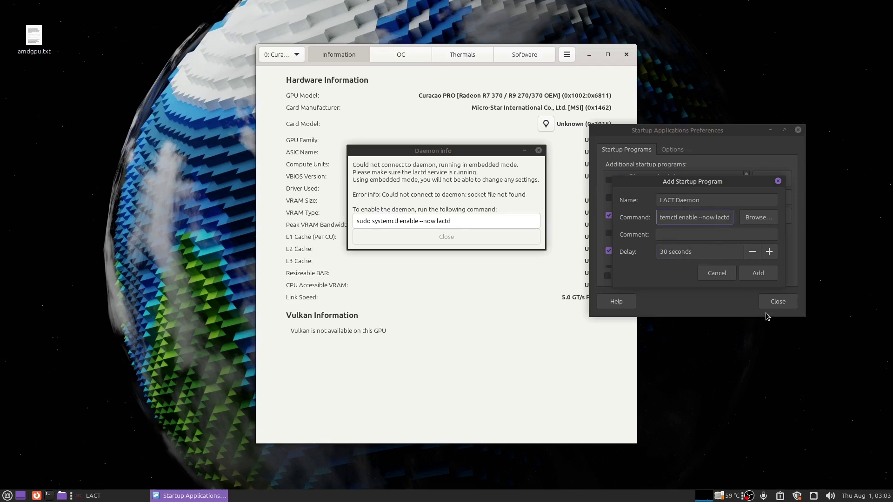
click(763, 277)
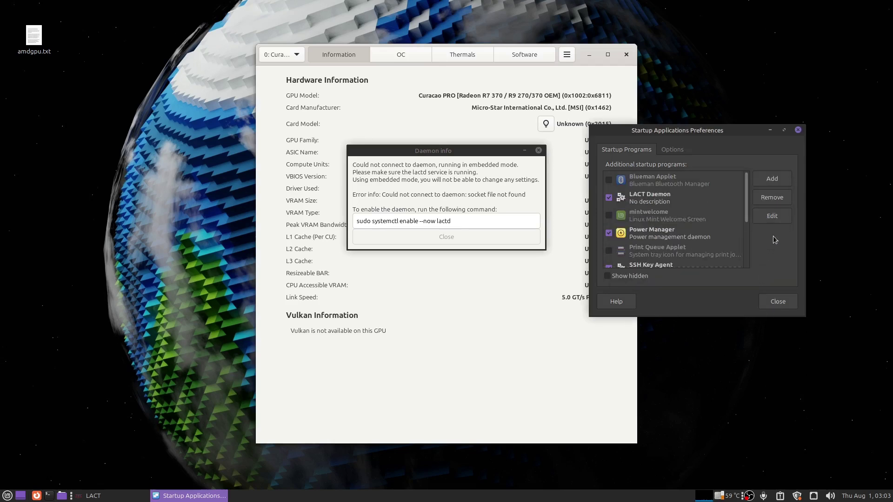
- Close Startup Applications, dismiss LACT's daemon notice, and close LACT
click(777, 301)
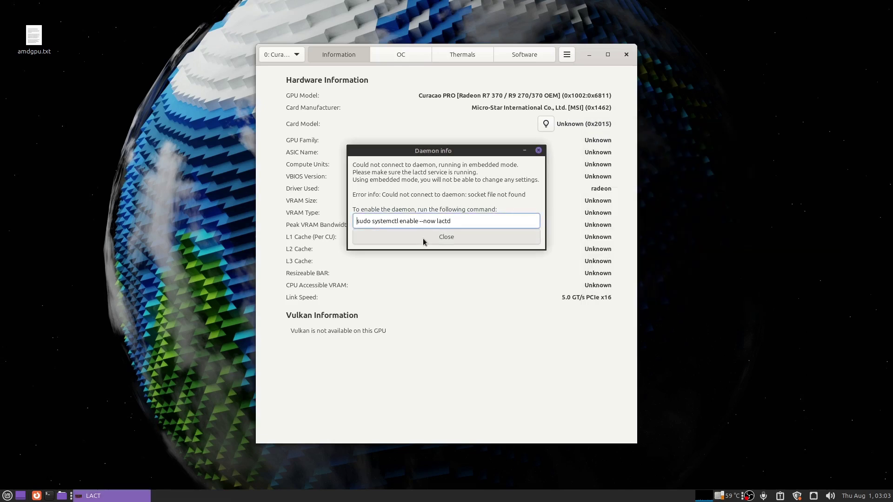
click(500, 245)
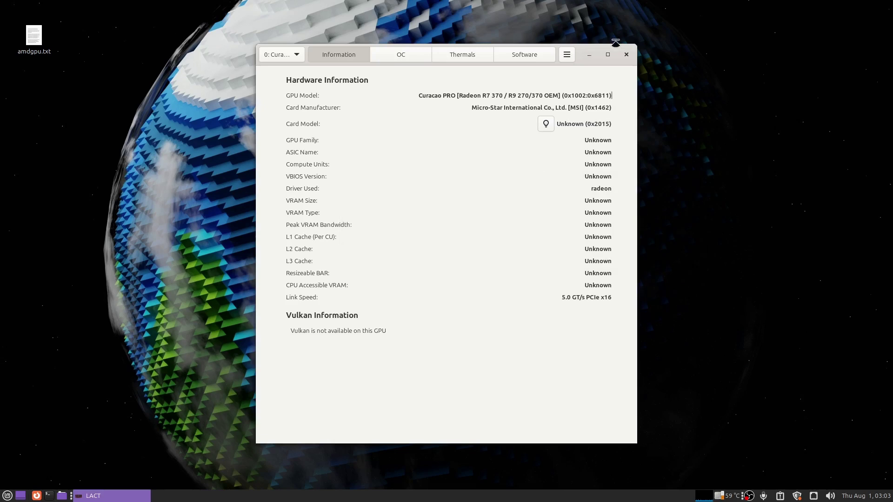
click(626, 55)
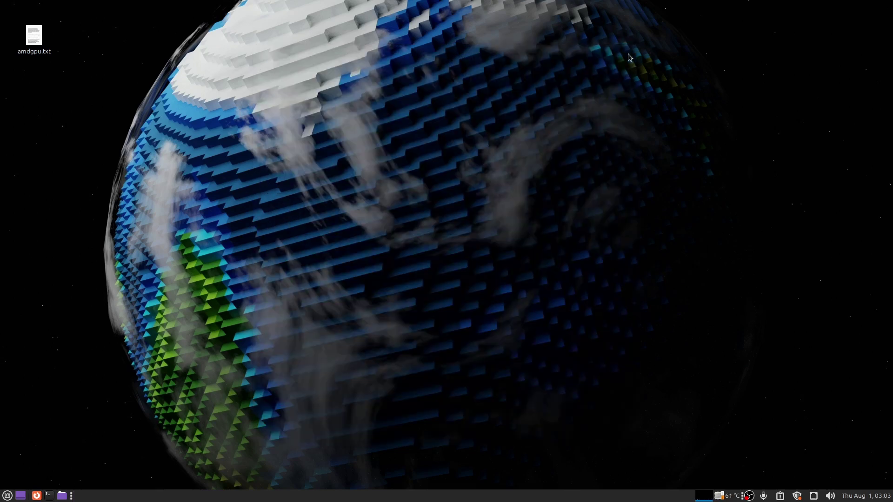
- Run sudo systemctl enable --now lactd in a new terminal with the password, then exit it
click(49, 496)
right_click(482, 203)
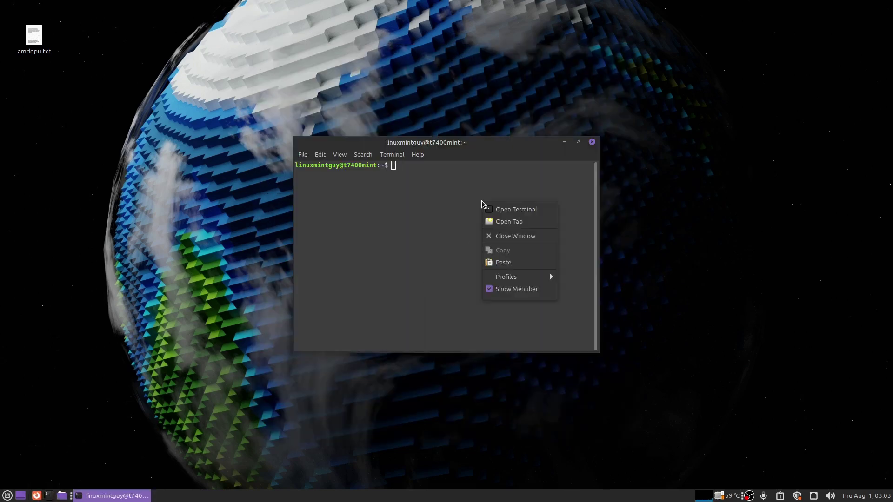
click(524, 264)
key(Return)
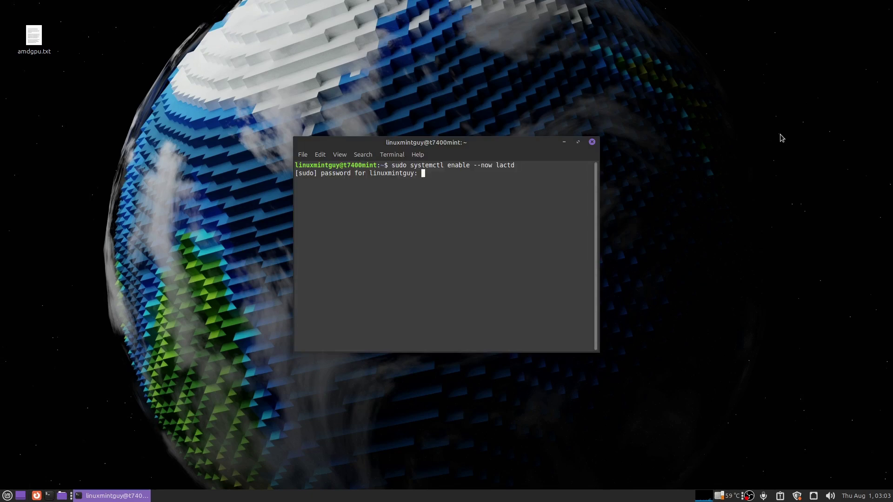
text(*******)
key(Return)
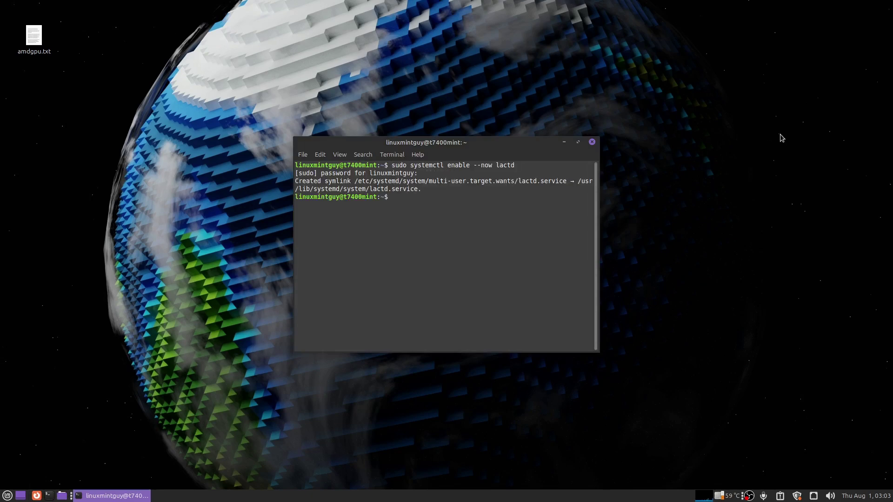
text(exit)
key(Return)
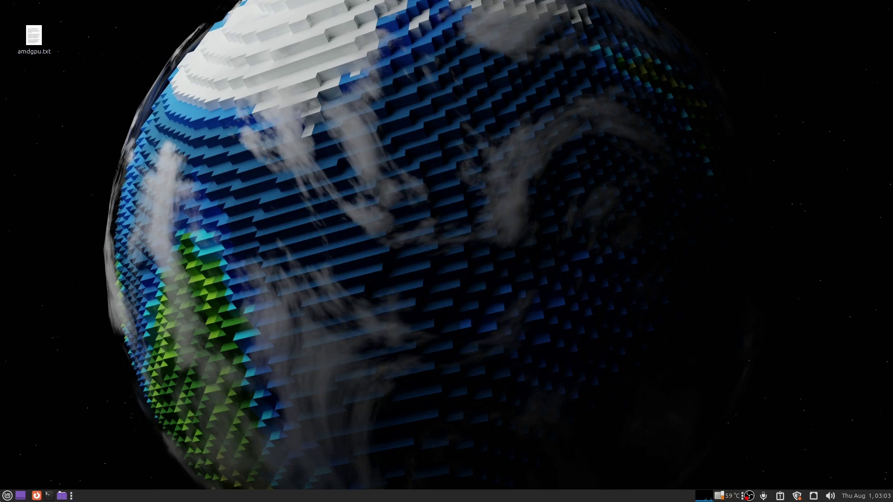
key(super)
- Relaunch LACT, set Thermals fan control to Static at 50%, apply it, and close LACT
mouse_move(139, 402)
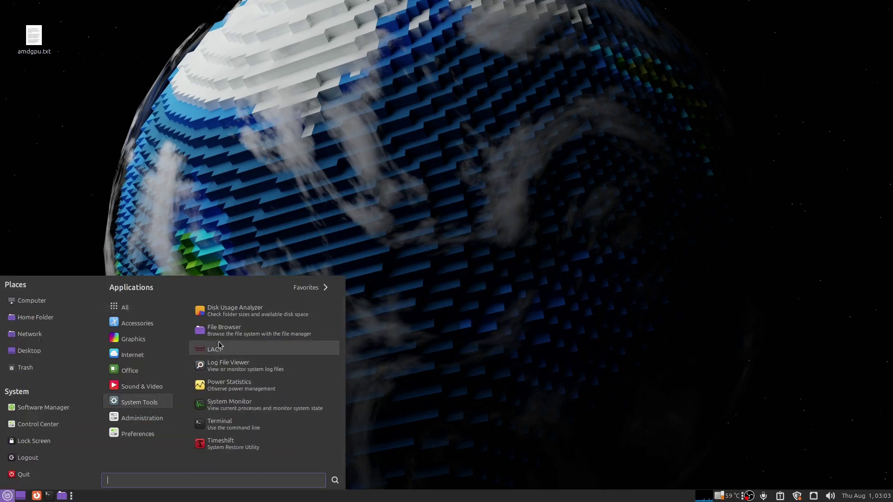
click(219, 349)
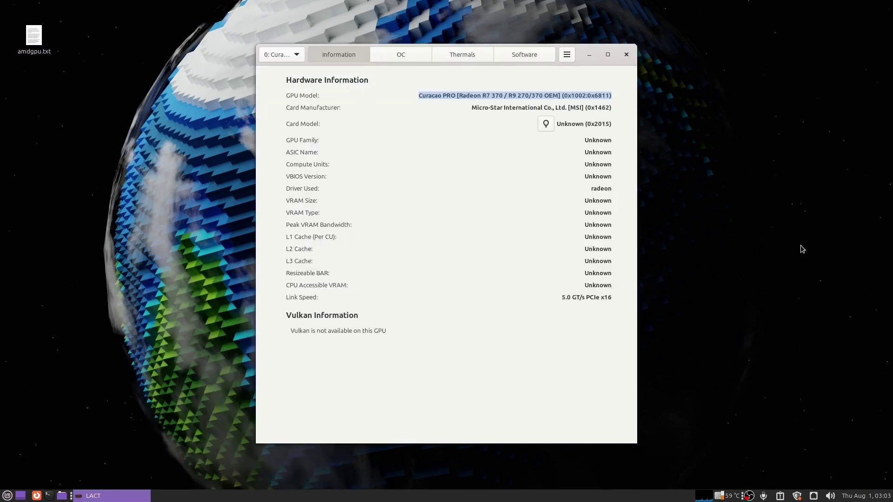
click(466, 57)
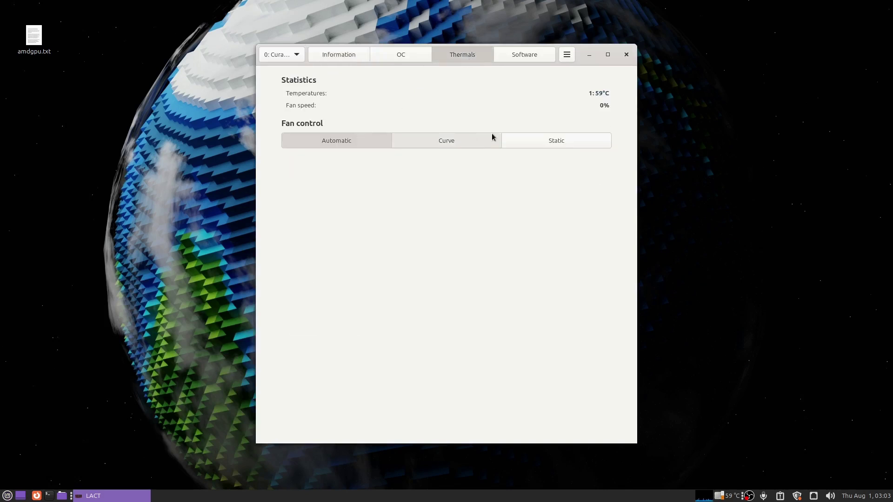
click(576, 142)
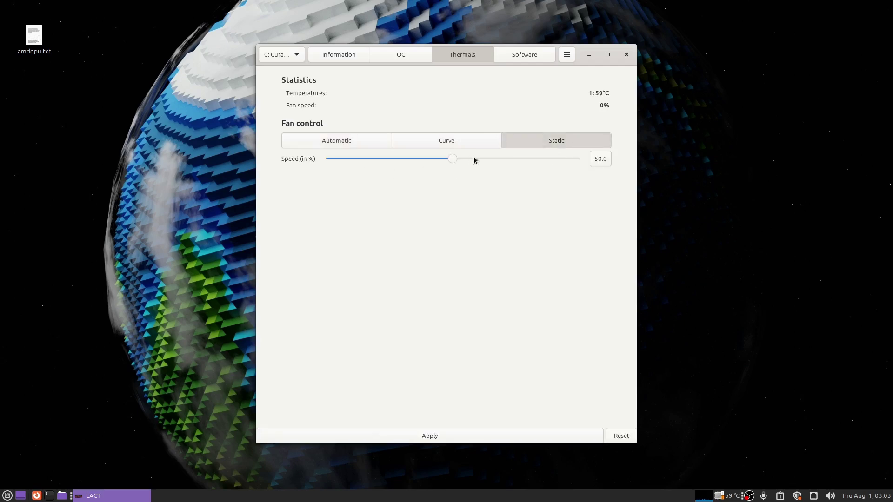
click(443, 436)
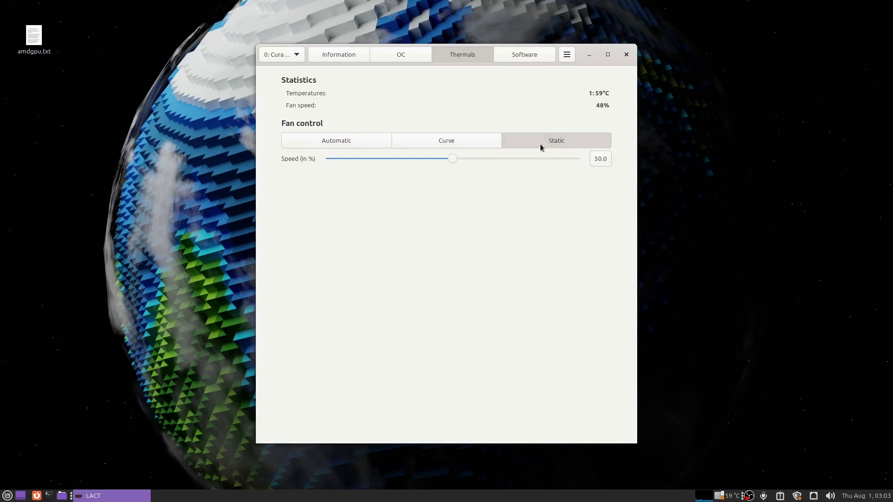
click(626, 56)
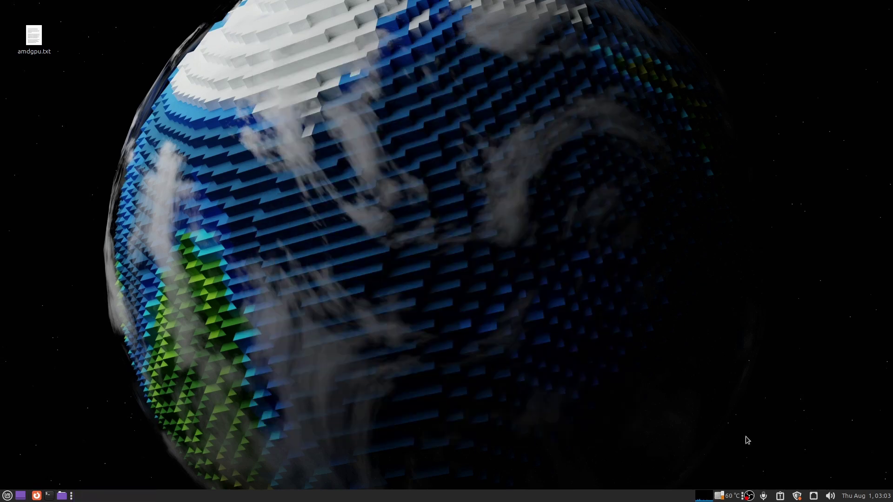
- Run 'lspci -k | grep radeon' in a new terminal, note radeon is the driver in use, then close it
click(49, 496)
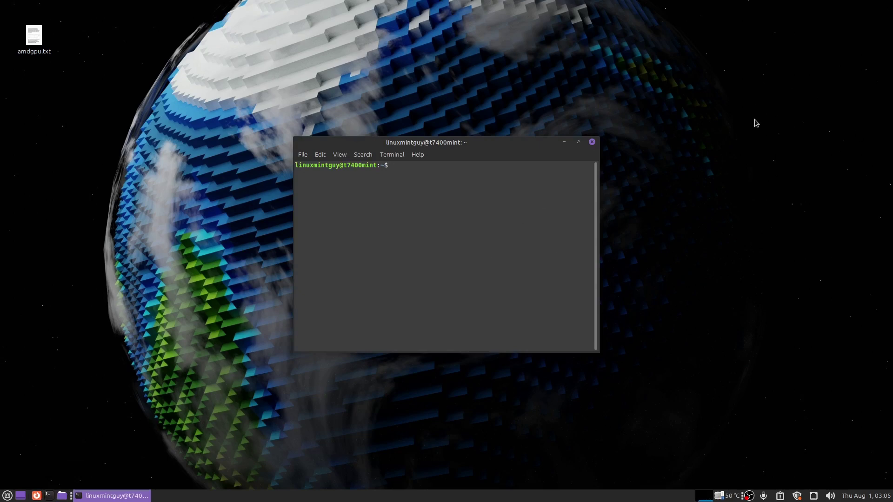
text(lspci -k | grep radeon)
key(Return)
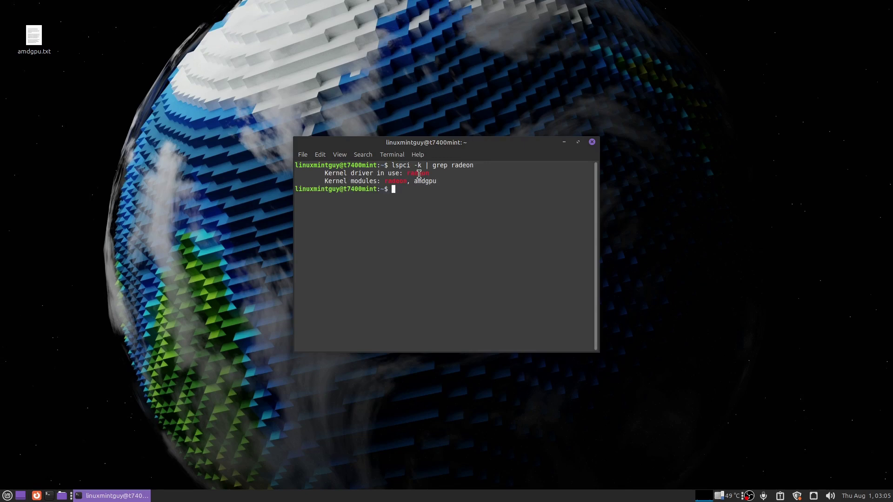
double_click(418, 173)
click(470, 253)
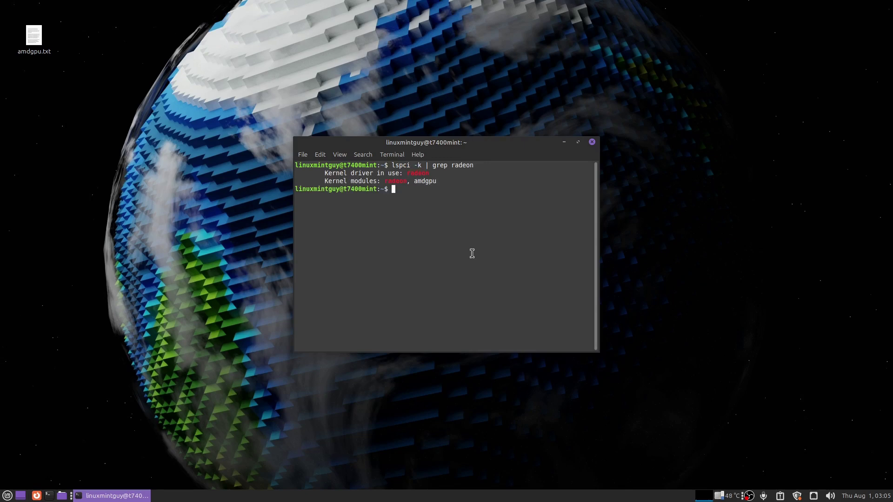
click(592, 142)
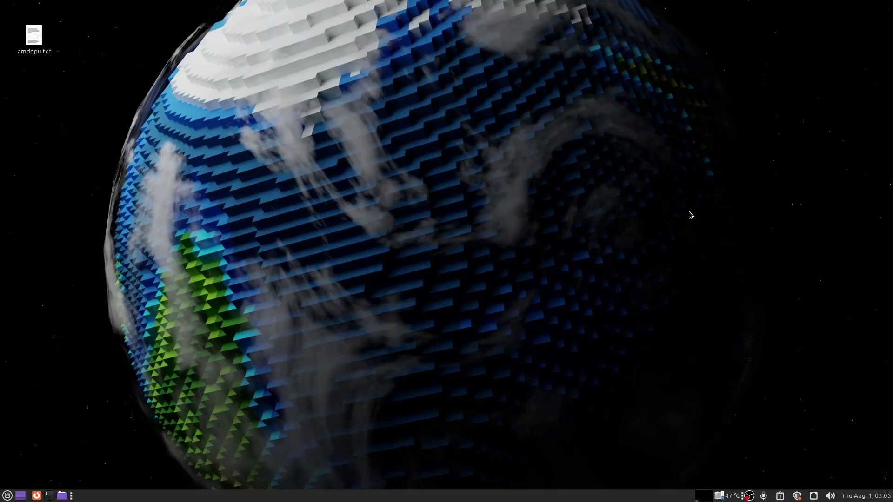
- Open amdgpu.txt and select the quoted radeon/amdgpu cik and si support parameter line
double_click(34, 37)
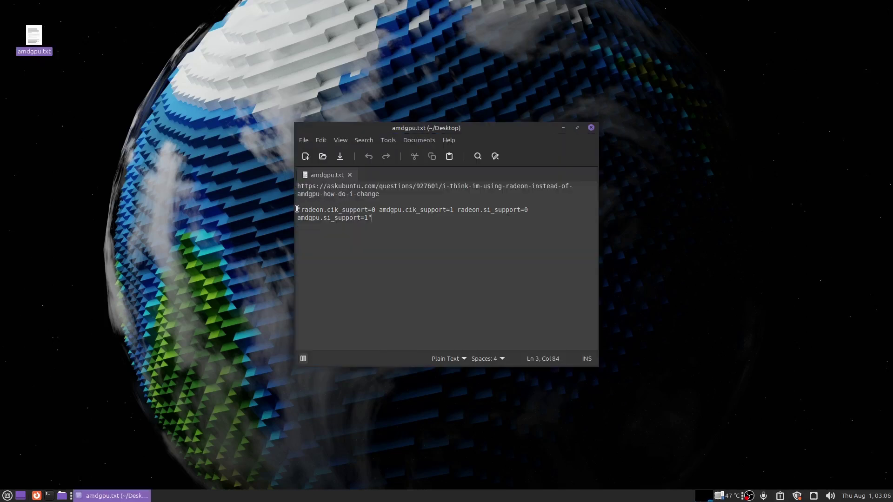
drag(297, 209, 403, 219)
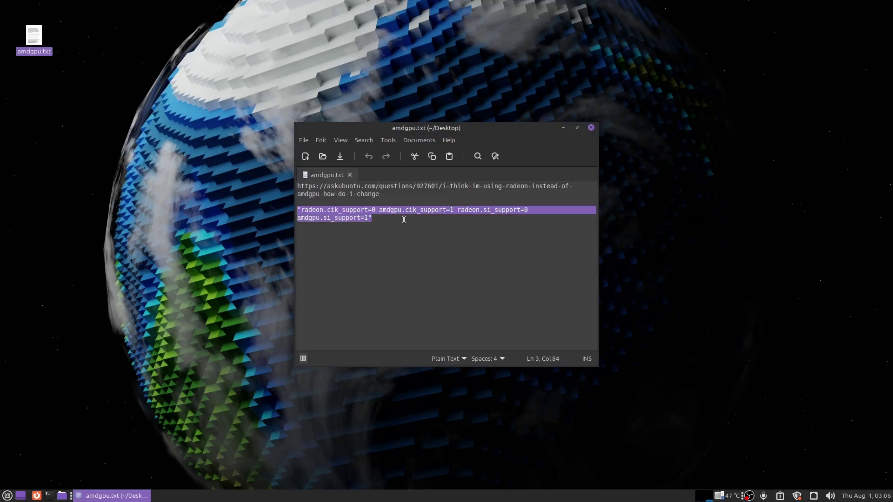
right_click(337, 212)
- Copy the parameters and open the file manager as administrator, closing the normal window
click(375, 263)
click(62, 495)
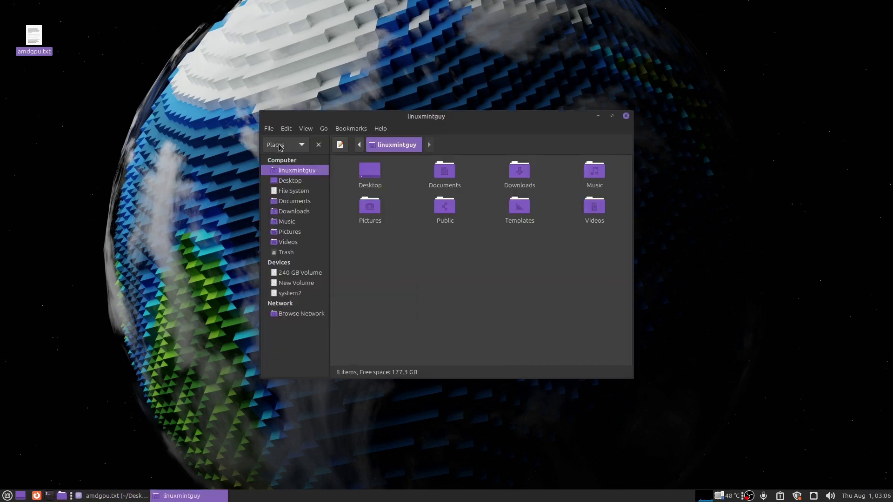
click(269, 128)
click(307, 240)
click(518, 304)
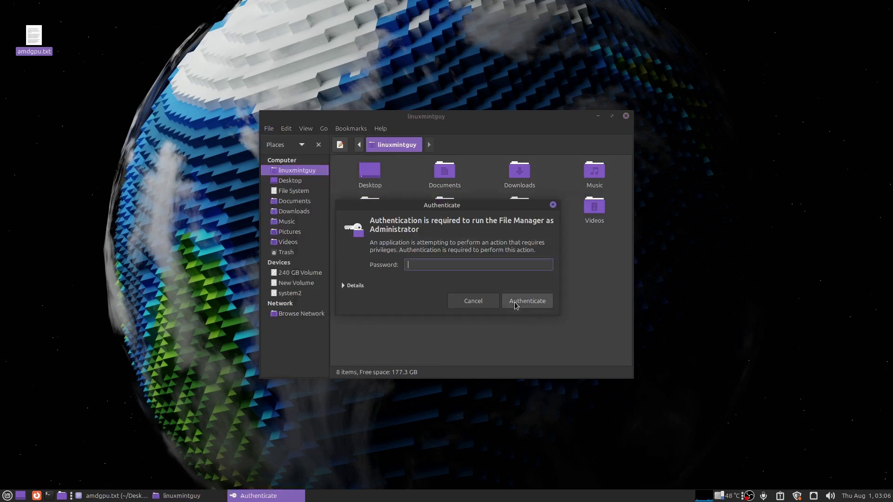
text(********)
click(528, 301)
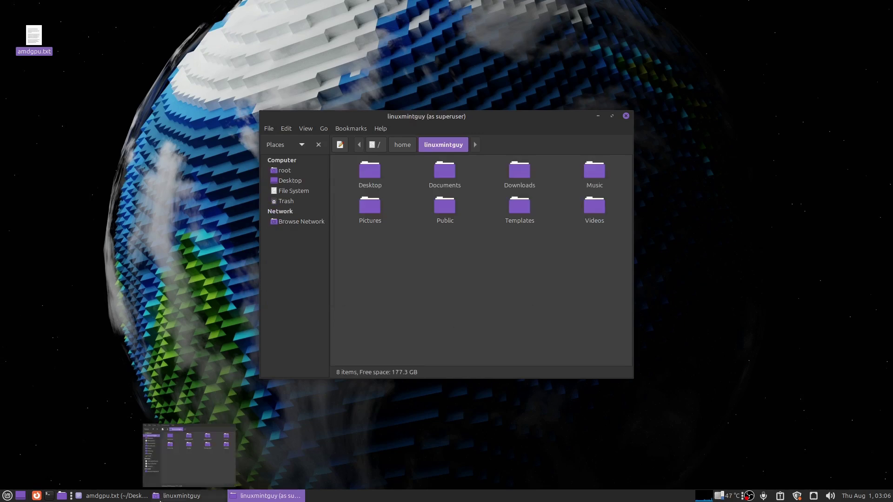
click(168, 501)
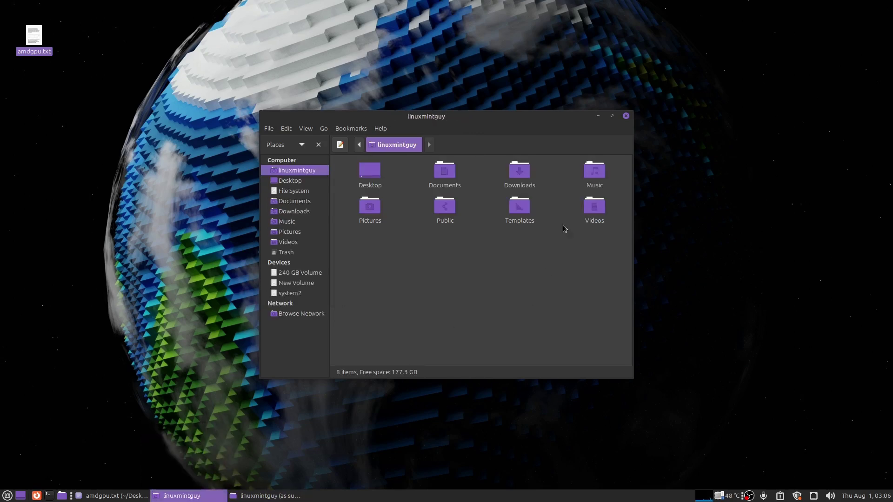
click(626, 116)
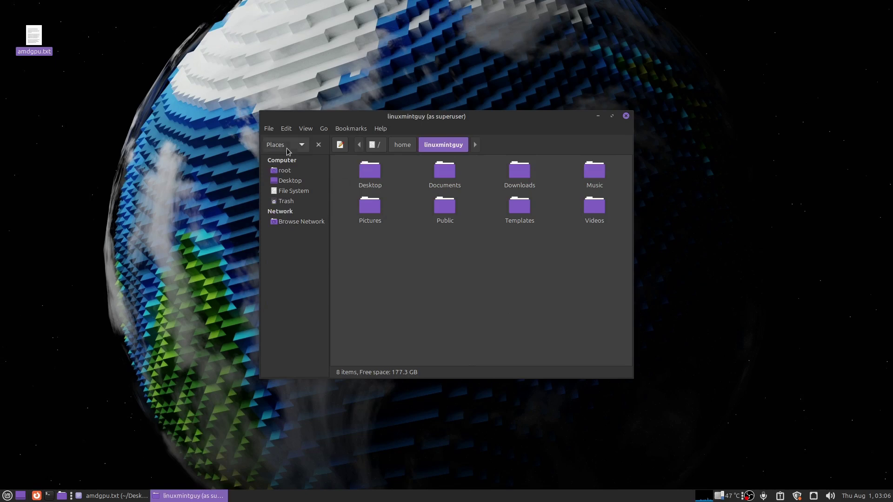
- Browse to /etc/default and open the grub file for editing
click(292, 191)
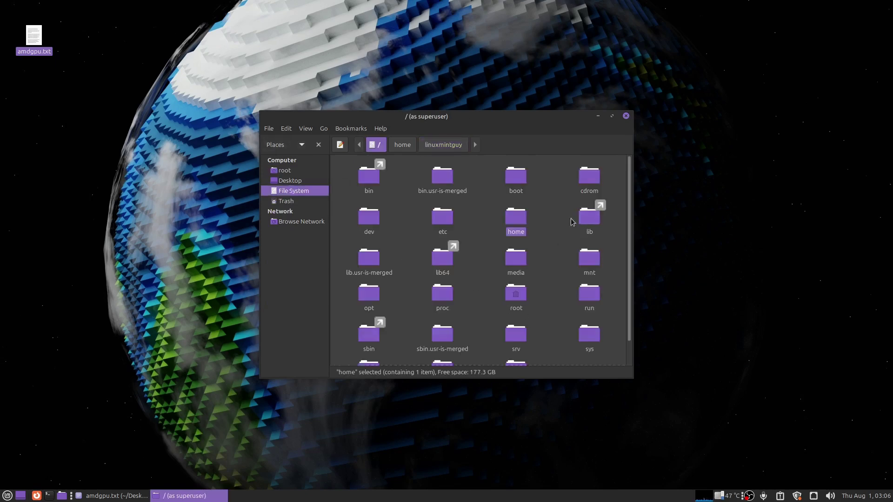
double_click(444, 219)
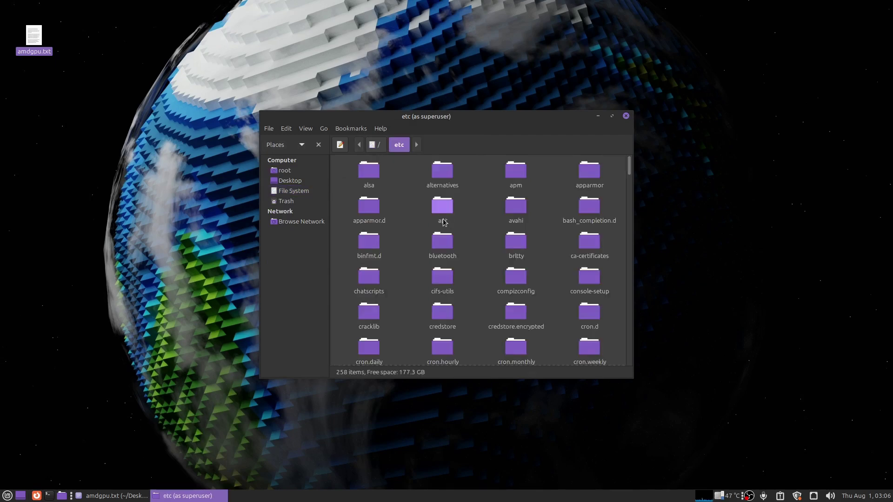
scroll(513, 298, down, 4)
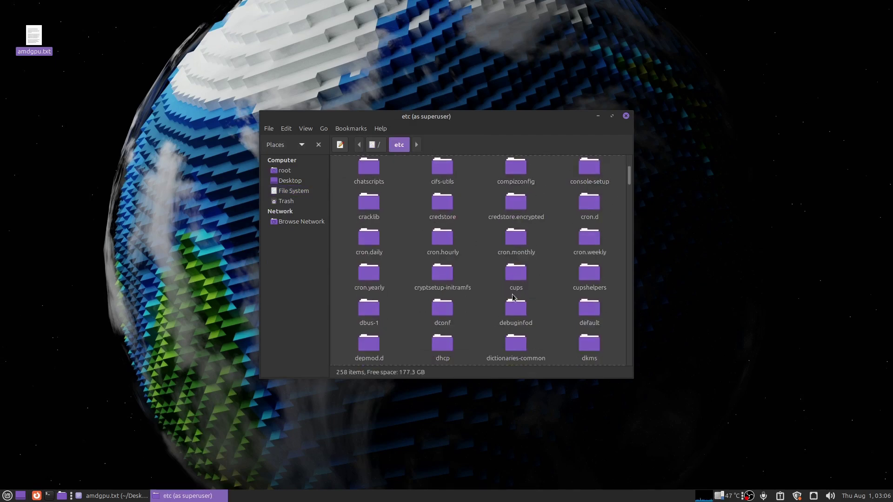
double_click(588, 311)
double_click(442, 240)
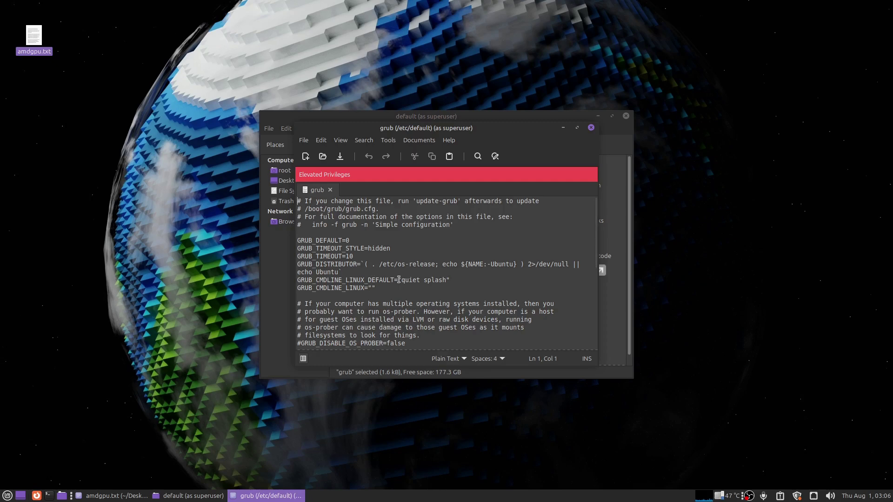
- Replace 'quiet splash' in GRUB_CMDLINE_LINUX_DEFAULT with the copied radeon/amdgpu parameters, save and close
drag(397, 281, 455, 281)
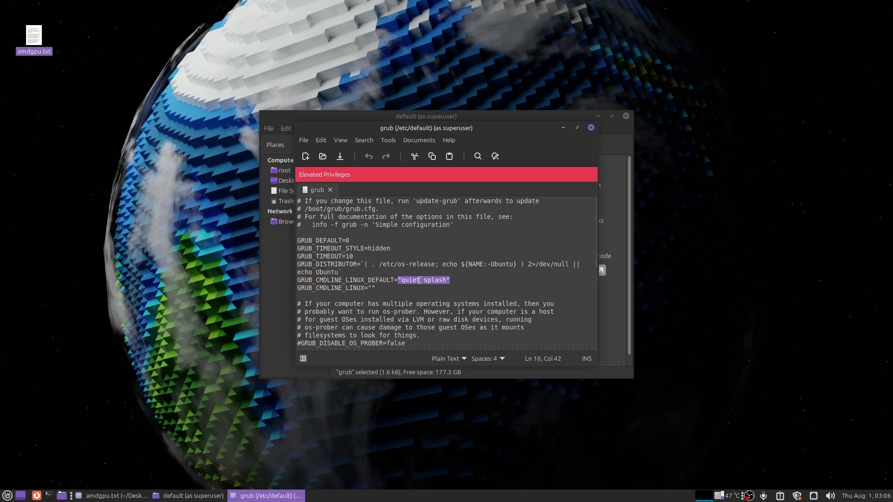
right_click(419, 280)
click(457, 343)
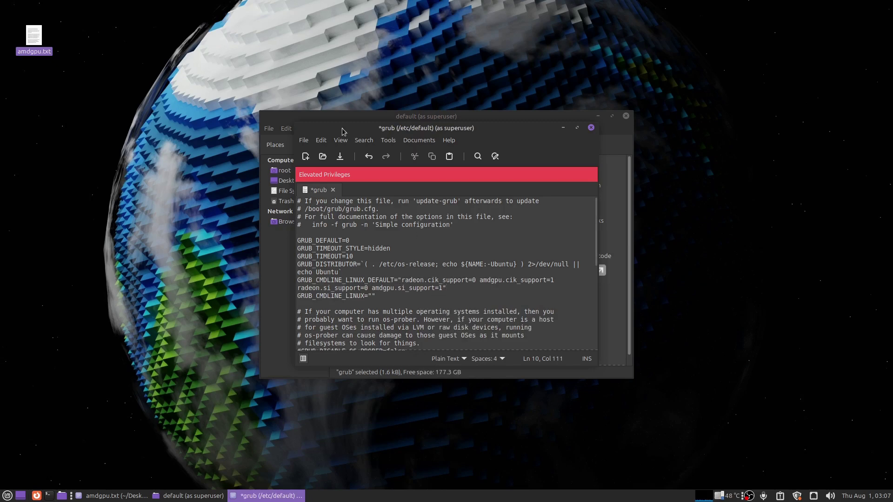
click(340, 159)
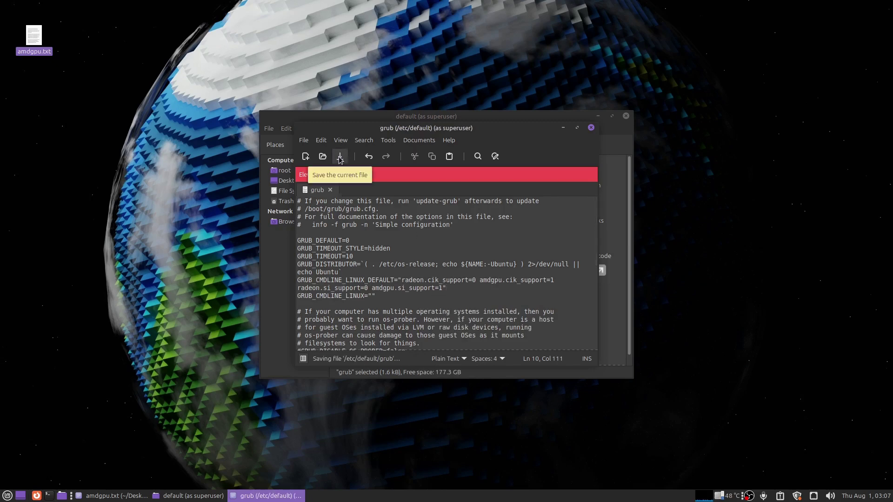
click(591, 128)
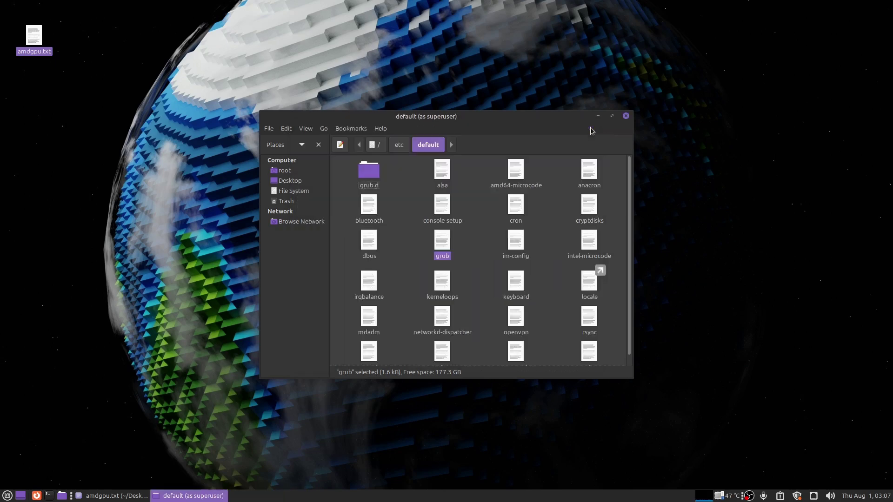
- Close the file manager and amdgpu.txt, then attempt 'sudo update grub' in a terminal with the password
click(627, 117)
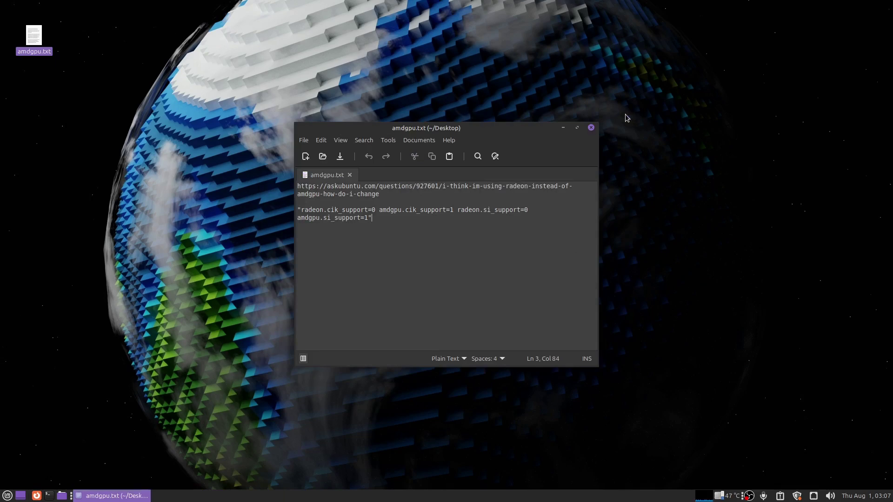
click(591, 127)
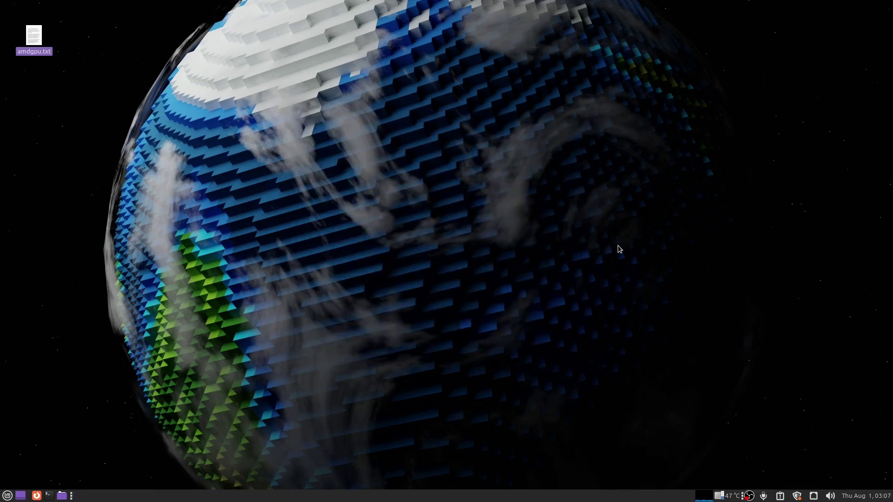
click(49, 496)
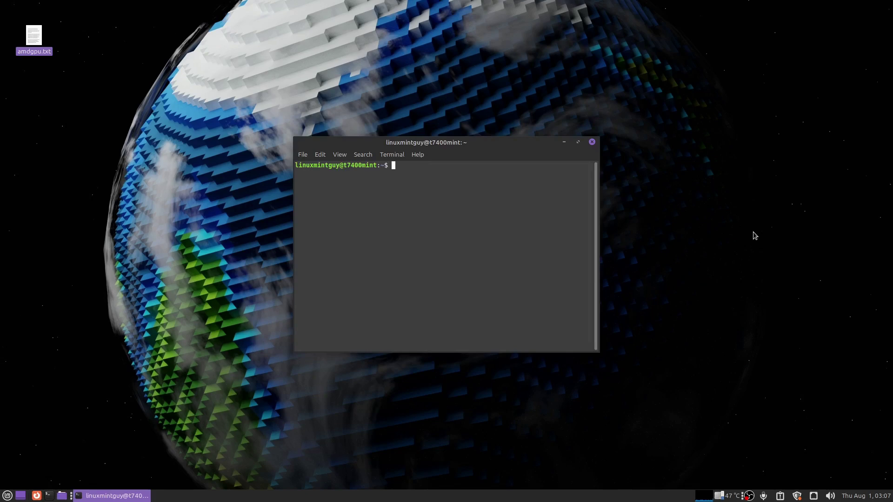
text(sudo update gr)
key(BackSpace)
key(BackSpace)
text(b)
key(Return)
text(*******)
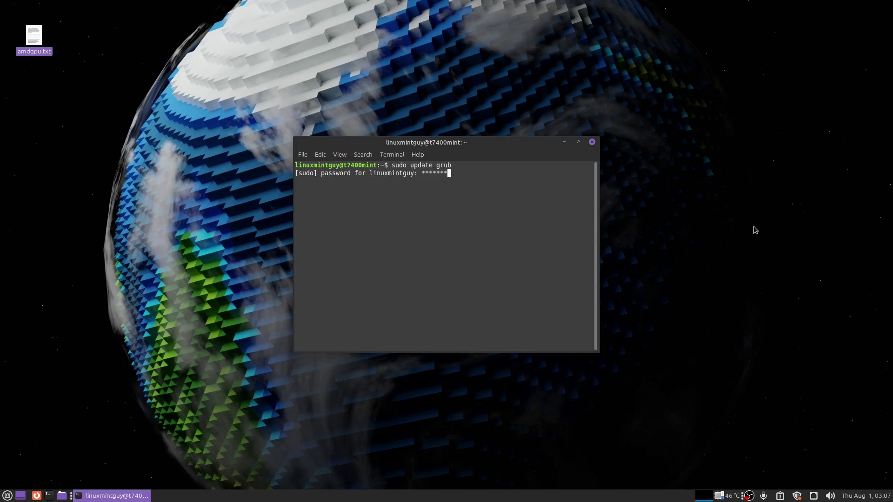
key(Return)
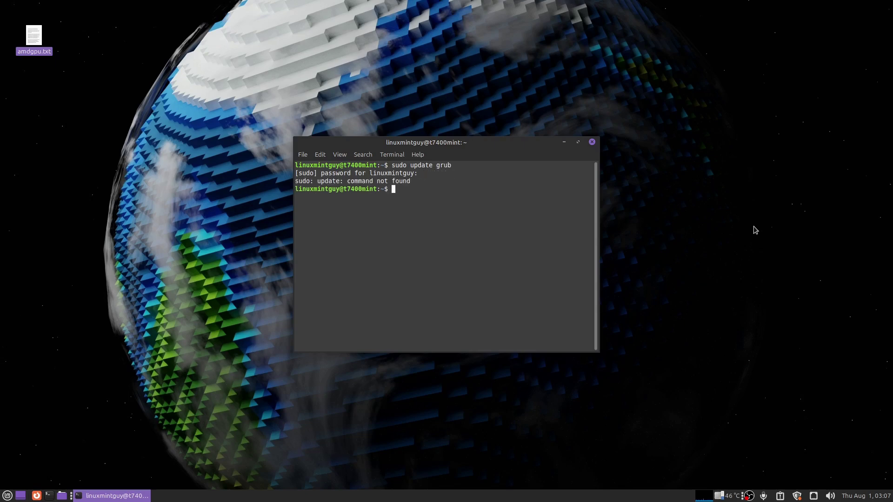
- Correct the command to 'sudo update-grub', run it, and exit the terminal
key(Up)
key(Left)
key(Left)
key(Left)
key(Left)
key(Left)
text(-)
key(Delete)
key(Return)
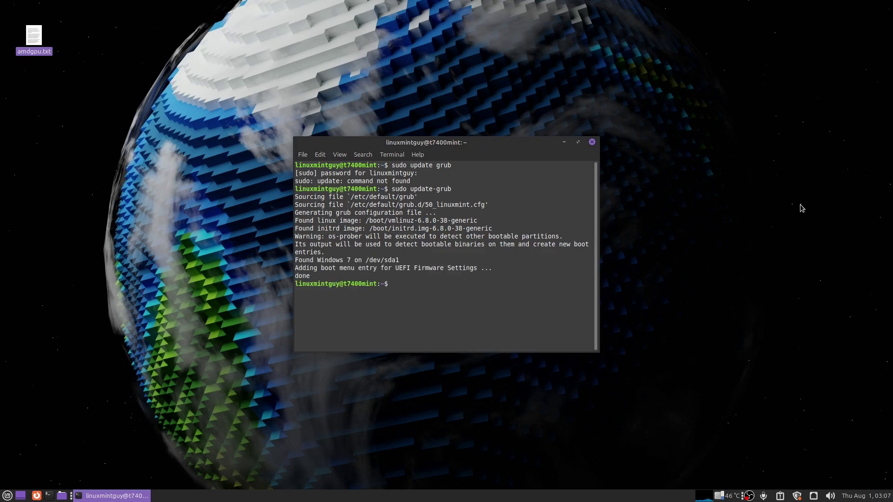
text(exit)
key(Return)
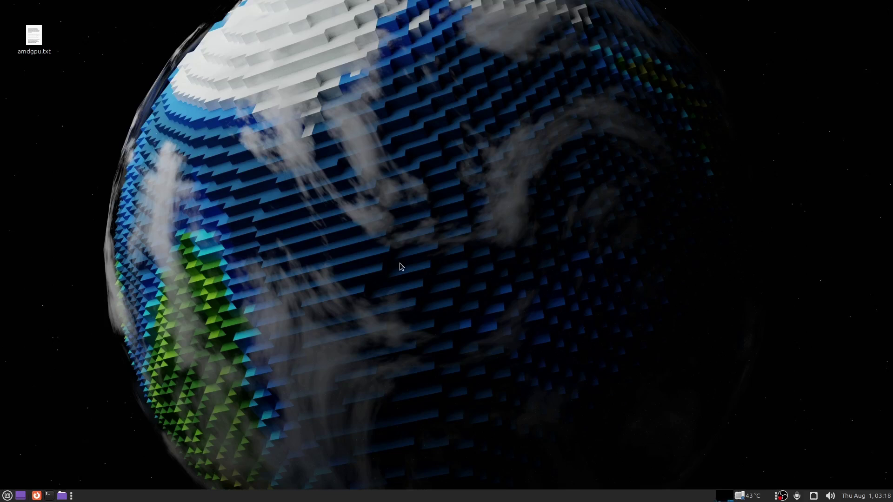
- Move the temperature readout and system monitor graph applets within the panel tray
right_click(751, 499)
click(767, 478)
right_click(726, 499)
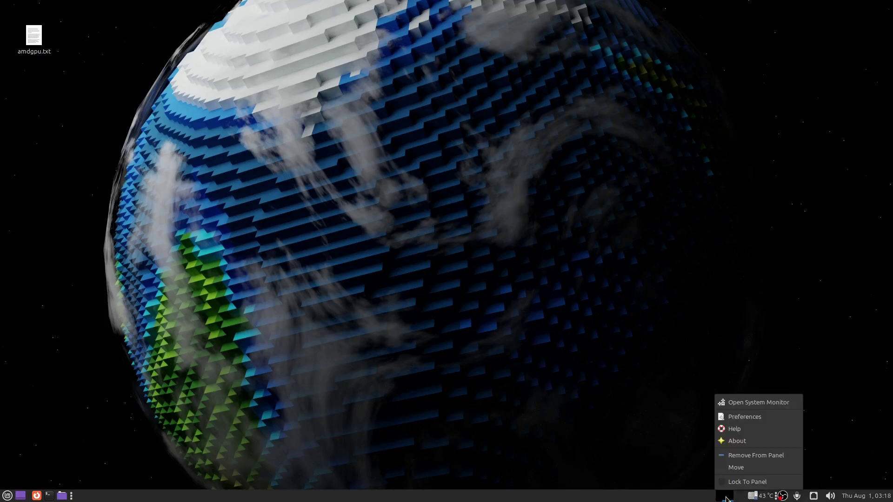
click(745, 468)
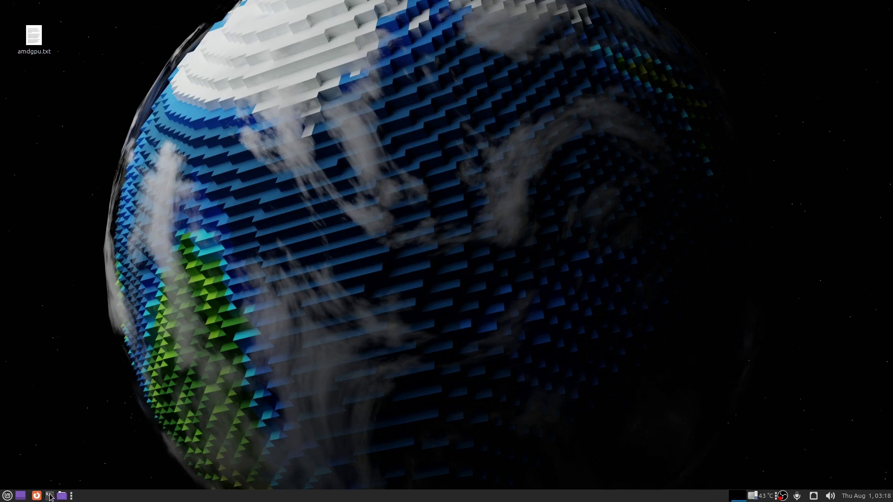
- Run 'lspci -k | grep radeon' and 'lspci -k | grep amdgpu' to confirm amdgpu is in use
click(50, 496)
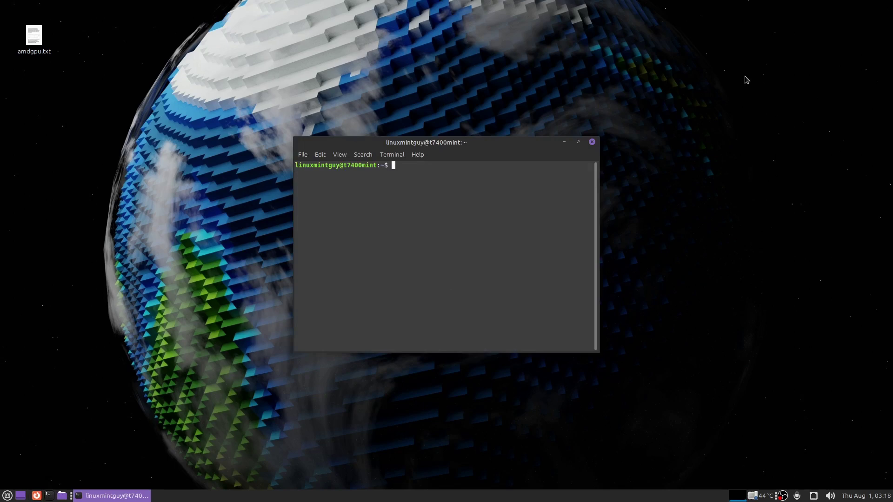
text(lspci -k | grep radeon)
key(Return)
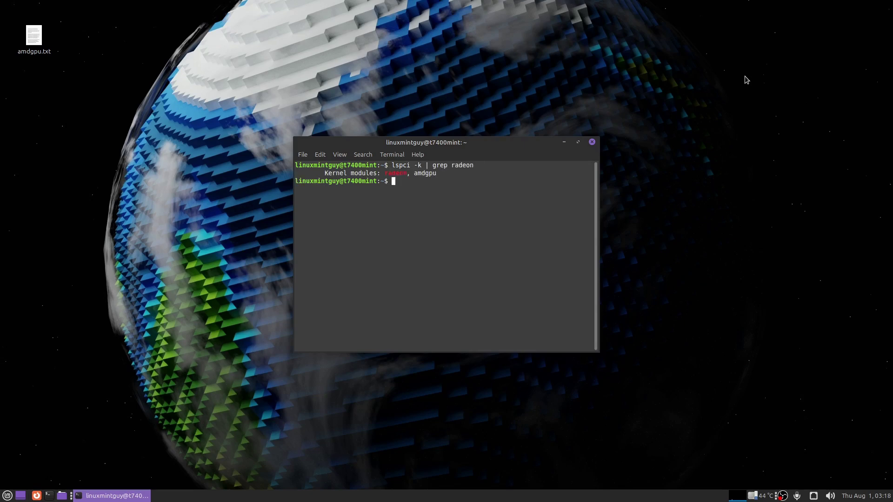
key(Up)
key(BackSpace)
key(BackSpace)
key(BackSpace)
key(BackSpace)
key(BackSpace)
key(BackSpace)
text(amdgpu)
key(Return)
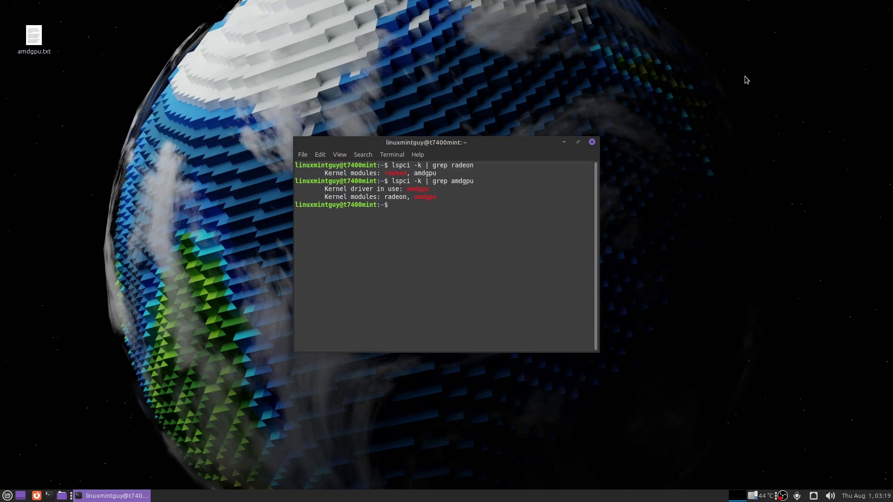
- Start installing vulkan-tools with 'sudo apt install vulkan-tools'
text(sudo apt install vu;)
key(BackSpace)
text(lkan-tools)
key(Return)
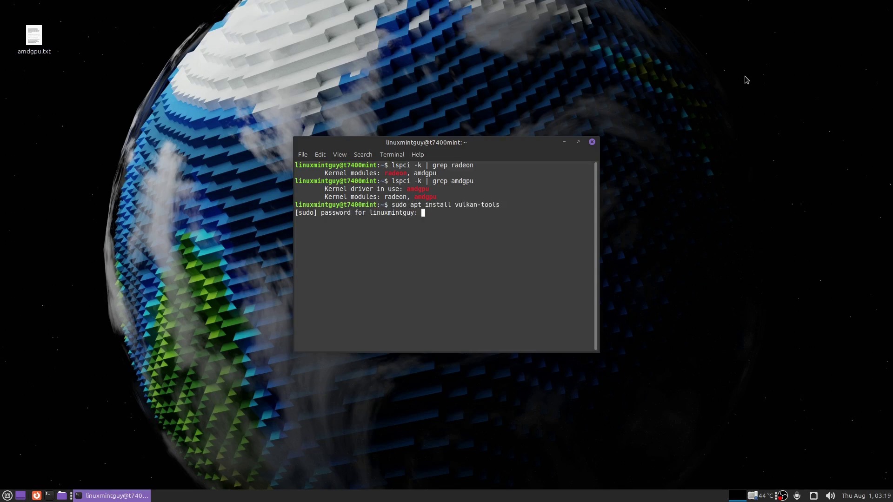
- Skip the password prompt, run 'vulkaninfo --summary' and highlight the GPU device name
key(Return)
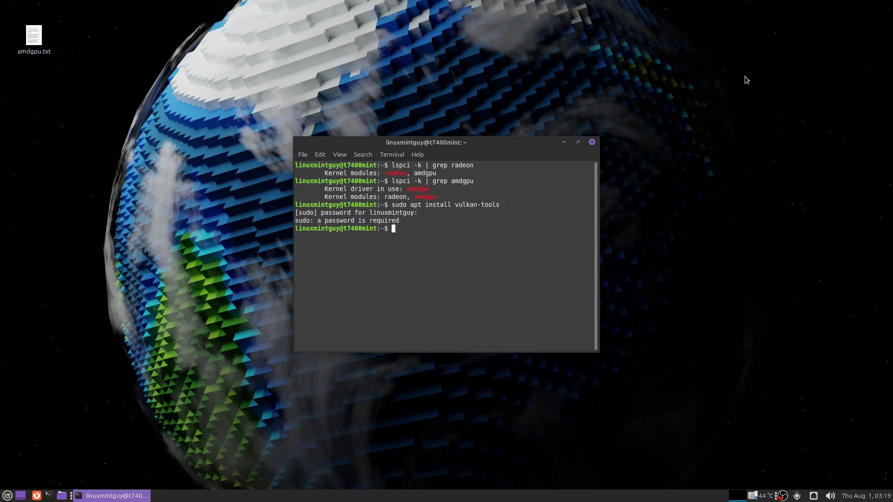
text(vulkaninfo --summary)
key(Return)
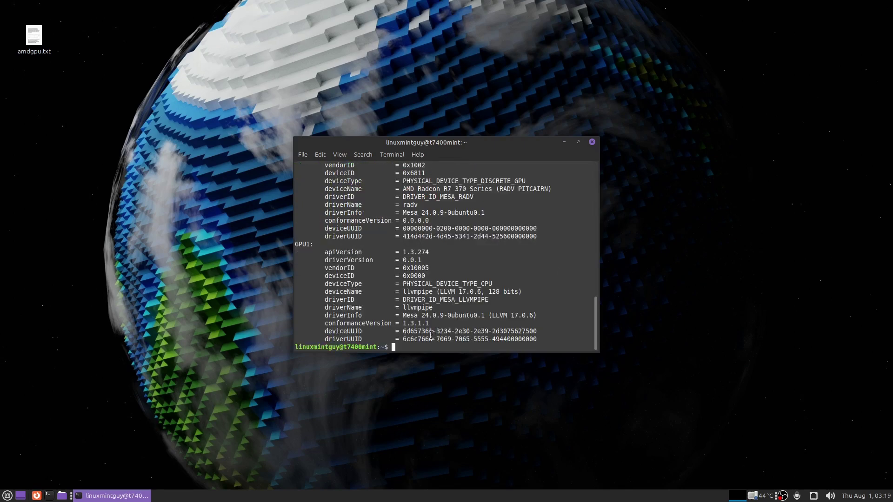
scroll(431, 335, up, 1)
drag(403, 214, 570, 215)
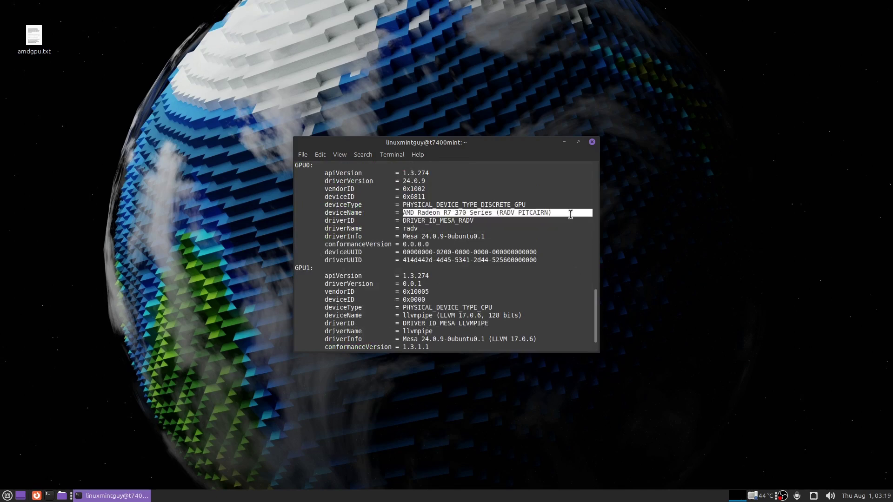
click(561, 274)
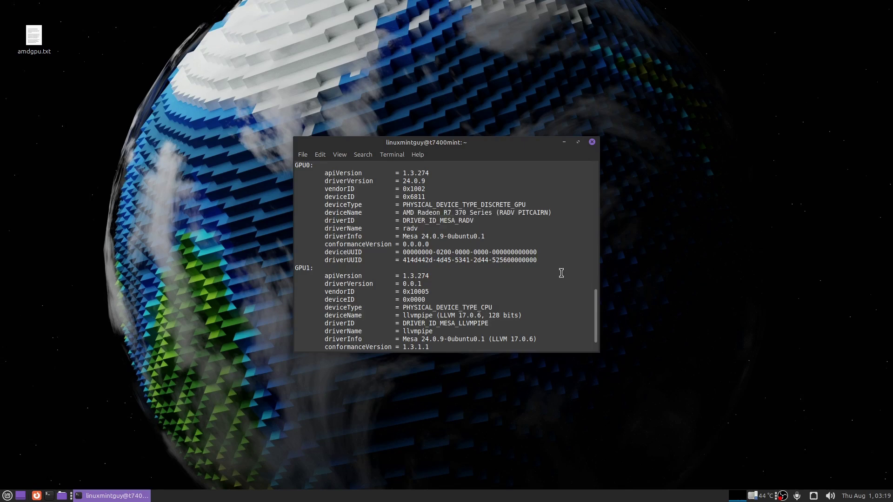
- Review the GPU0 output confirming AMD Radeon R7 370 Series on the RADV driver
scroll(561, 274, down, 1)
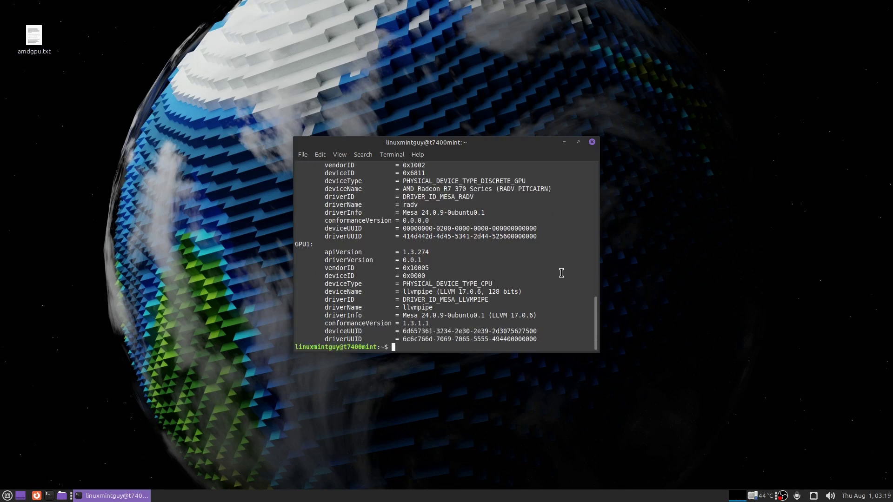
scroll(561, 273, up, 2)
scroll(561, 274, down, 2)
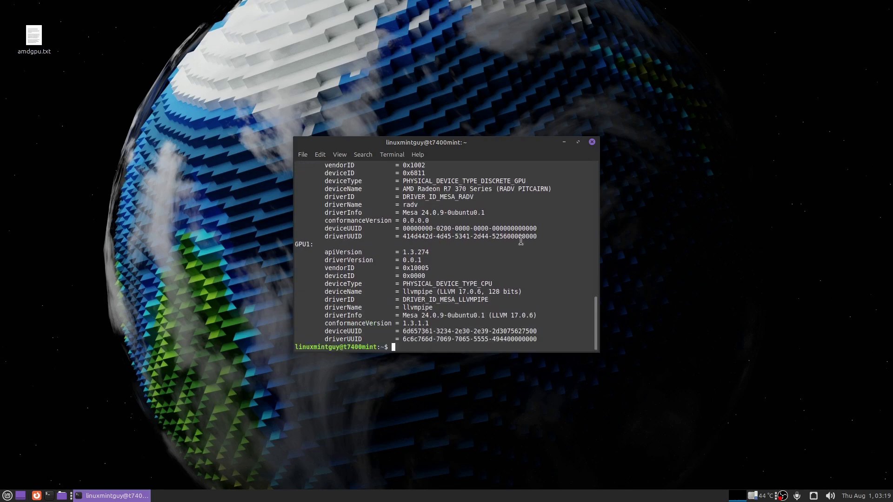
double_click(505, 188)
click(571, 185)
scroll(571, 280, up, 6)
scroll(570, 280, up, 1)
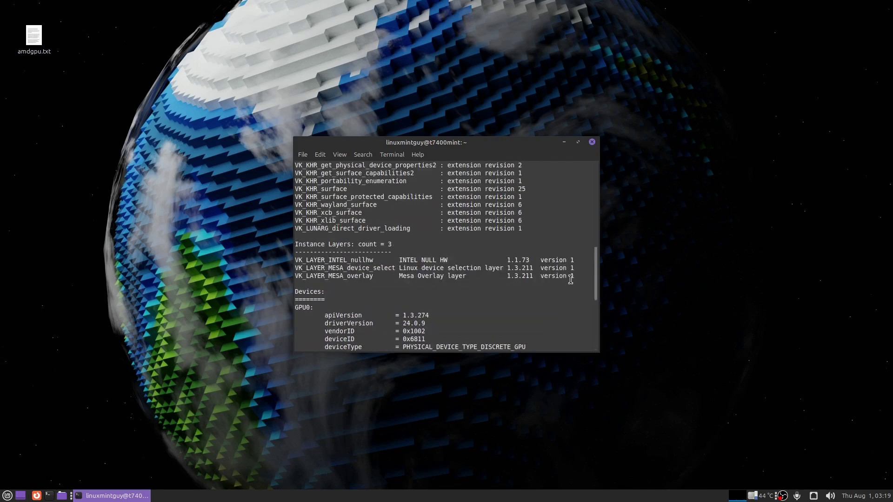
scroll(571, 280, down, 7)
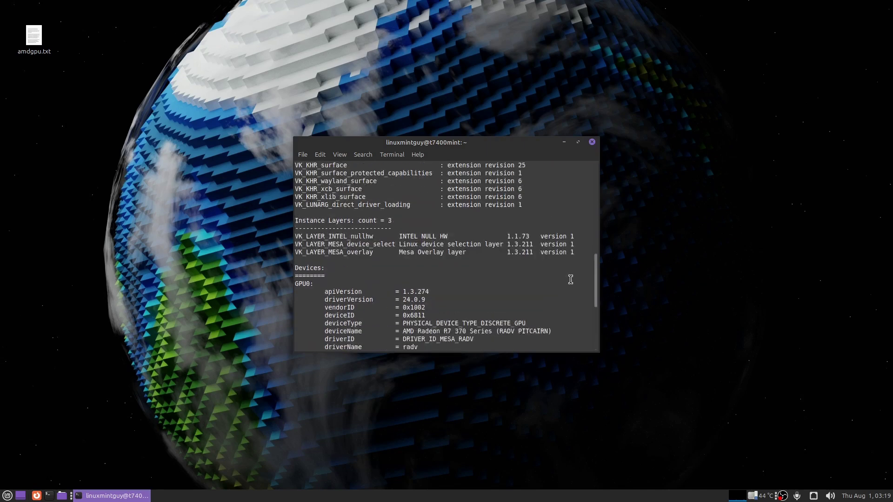
- Close the terminal, launch LACT and check Thermals: static 50% fan, reading 49% at 44 °C
click(593, 142)
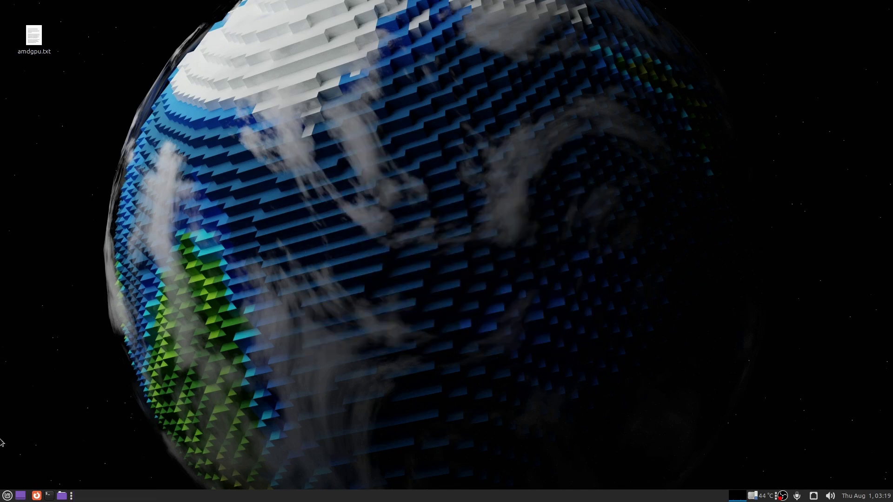
click(7, 496)
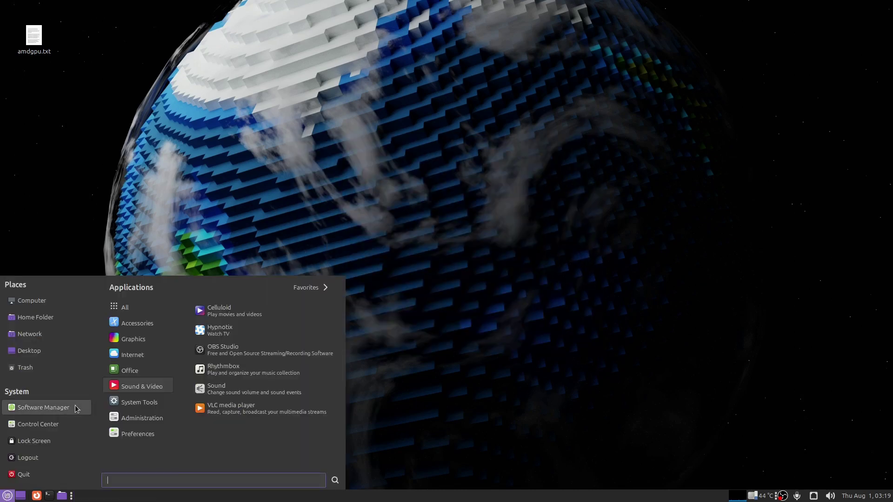
mouse_move(145, 403)
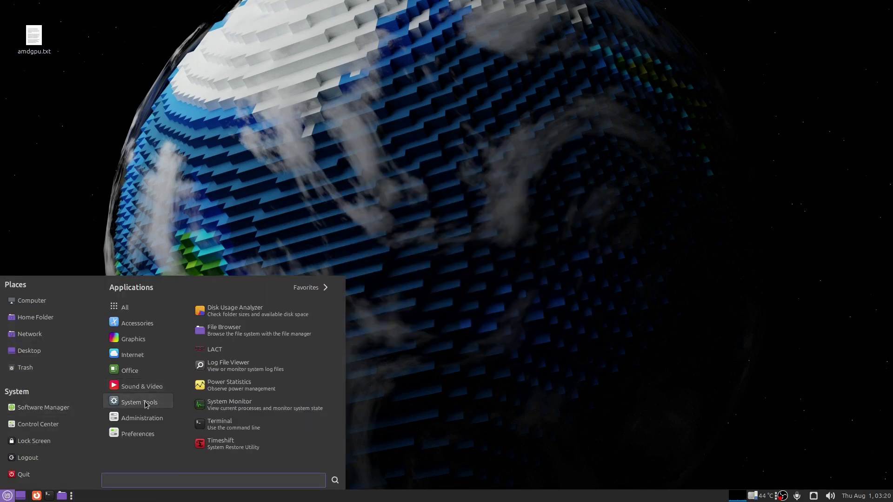
click(232, 352)
click(473, 54)
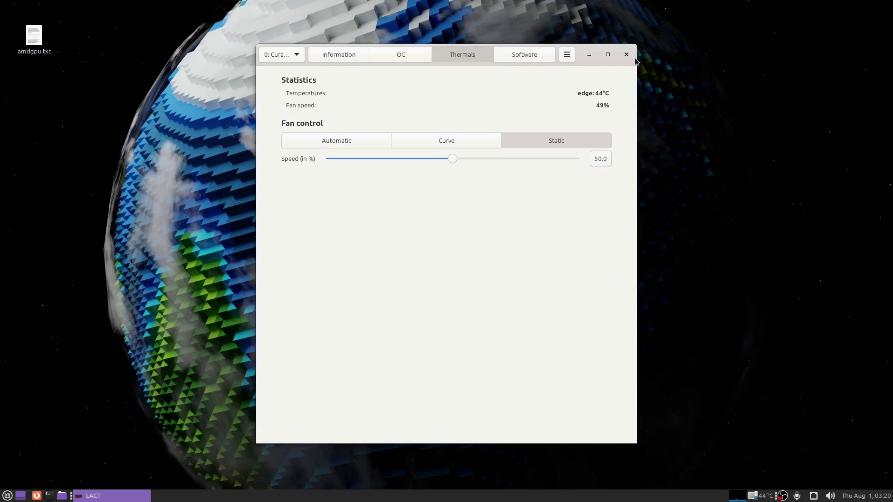
click(569, 57)
click(572, 59)
click(627, 55)
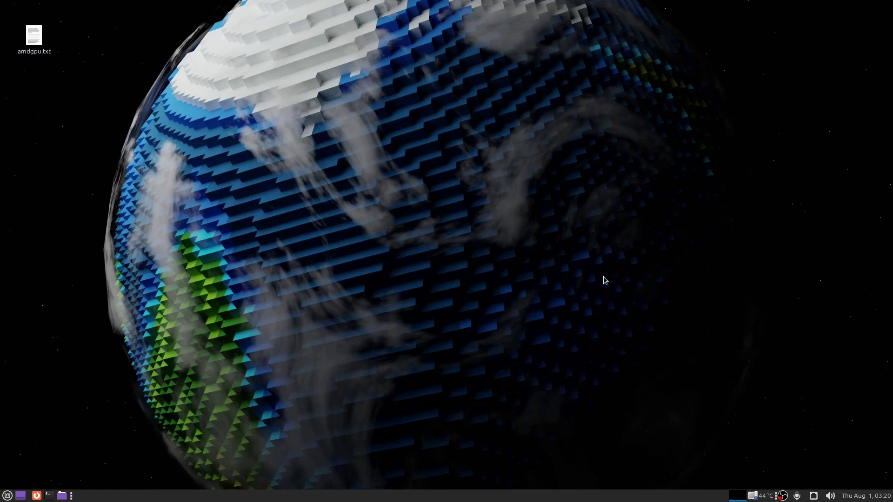